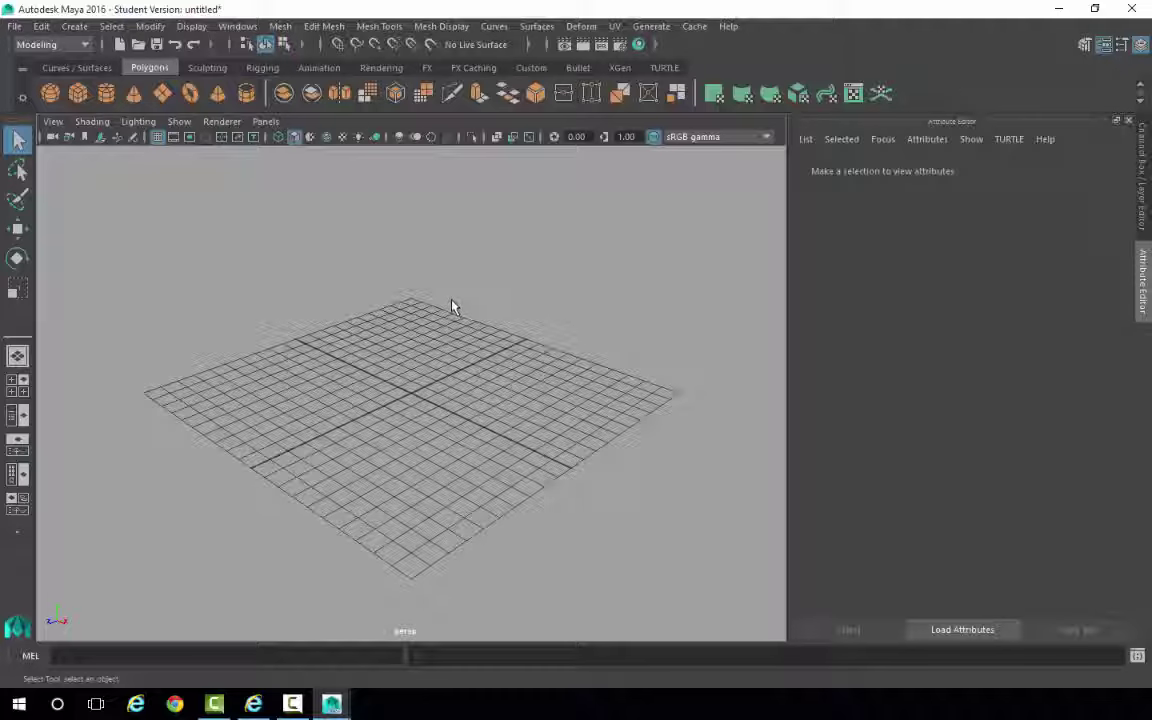
Step: Create a polygon cylinder at the origin and set its Subdivisions Axis to 8
{"action": "left_click", "coordinate": [108, 96]}
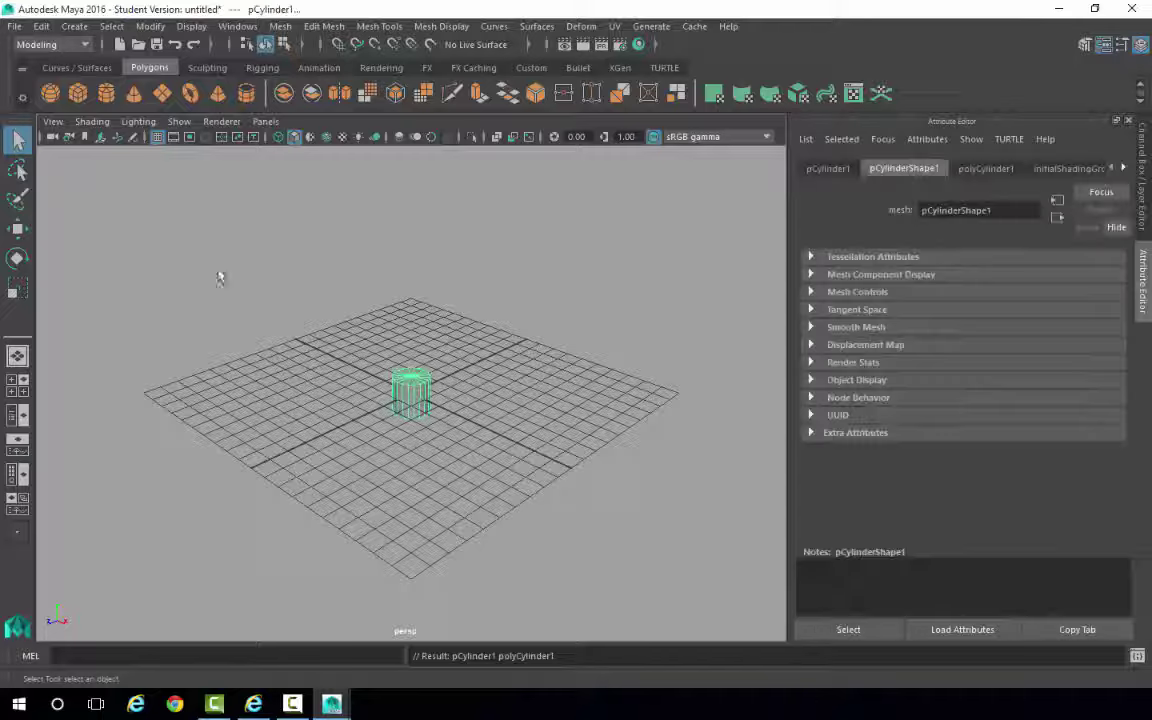
{"action": "left_click_drag", "start_coordinate": [462, 334], "coordinate": [441, 352], "text": "alt"}
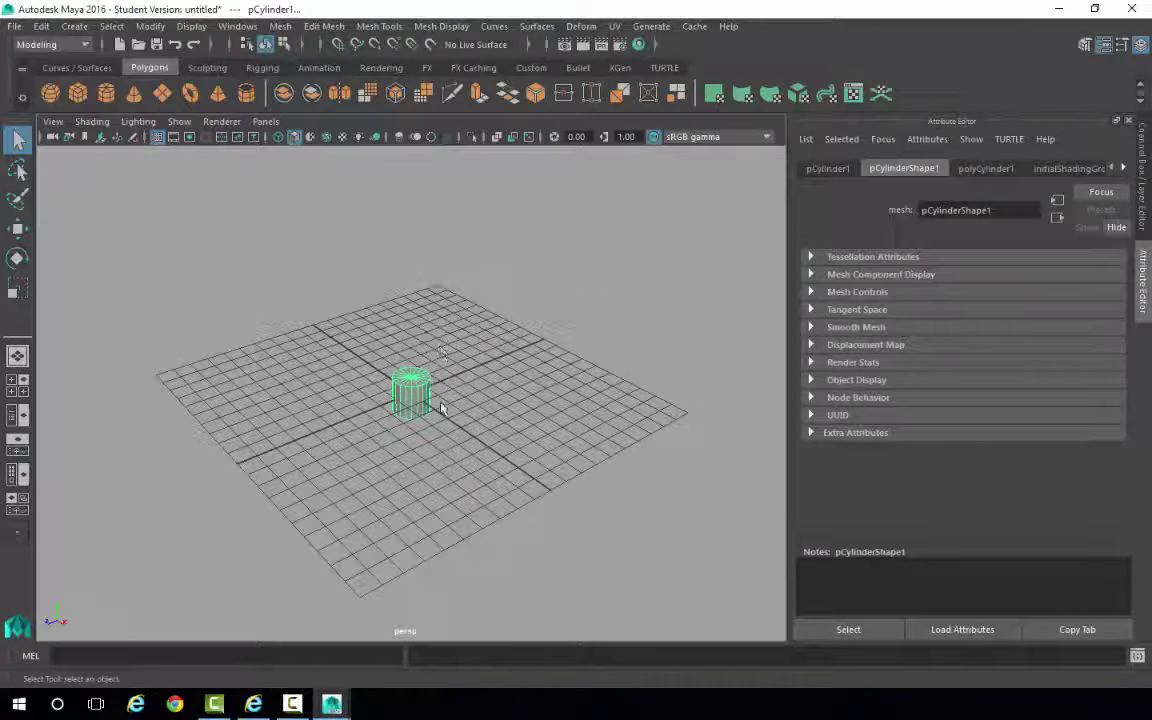
{"action": "left_click", "coordinate": [1143, 175]}
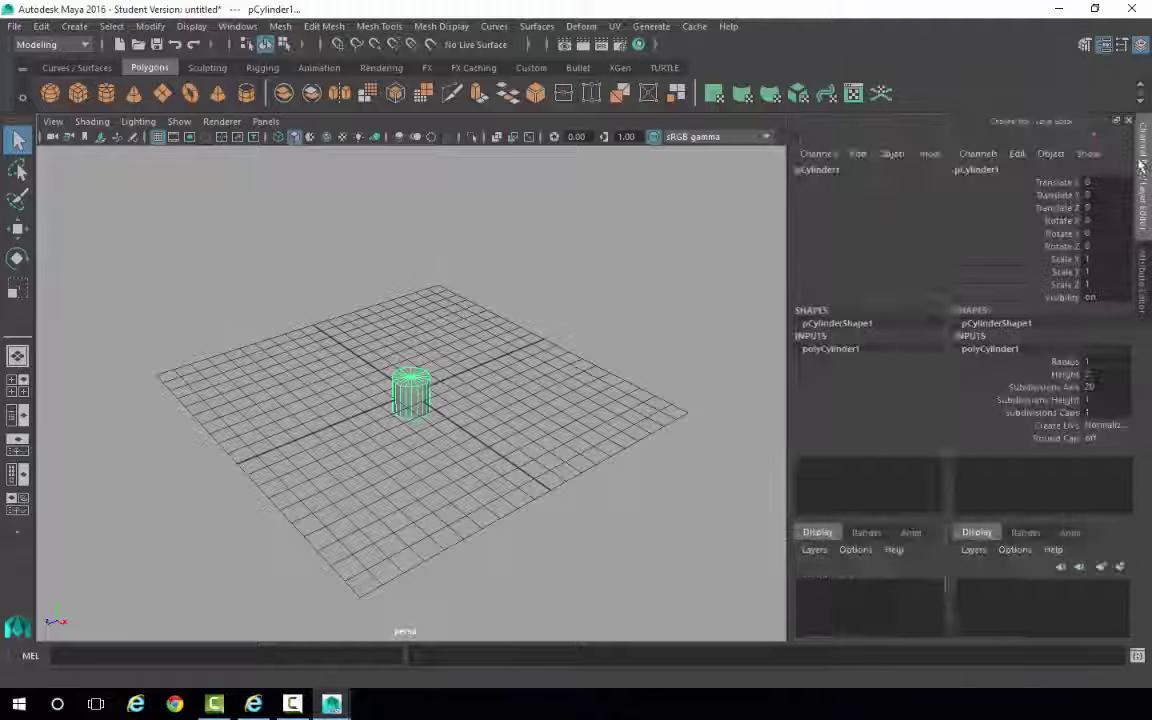
{"action": "left_click_drag", "start_coordinate": [540, 458], "coordinate": [565, 438], "text": "alt"}
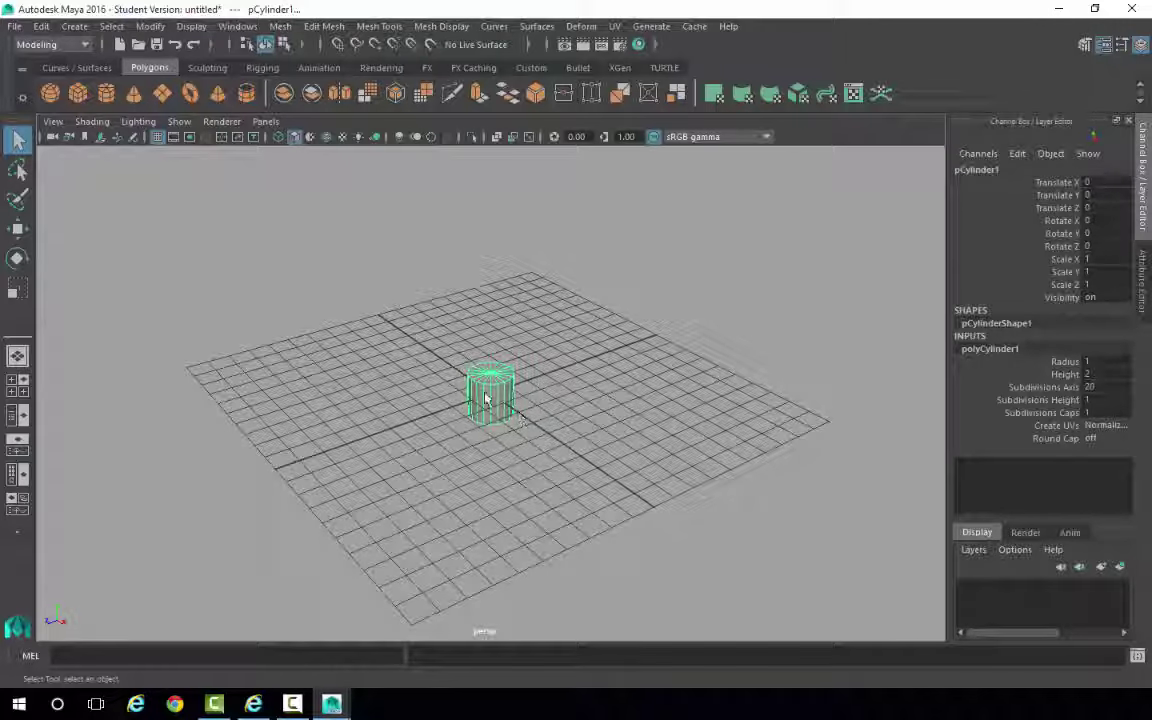
{"action": "double_click", "coordinate": [1092, 387]}
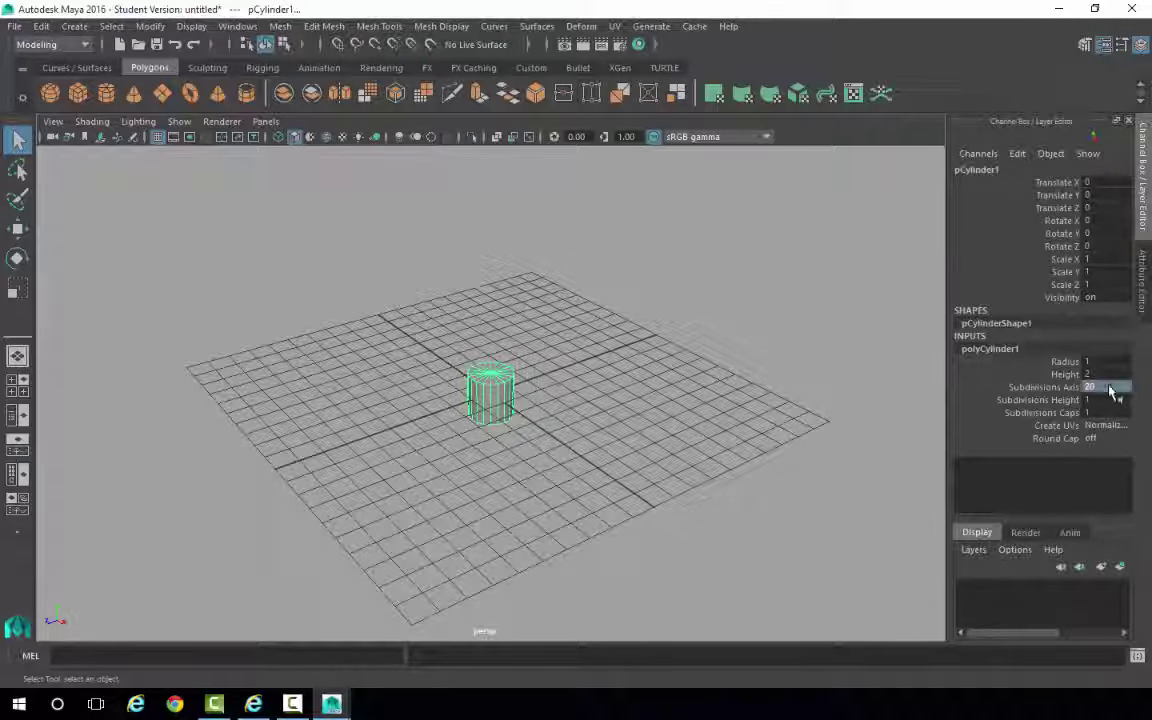
{"action": "type", "text": "8"}
{"action": "key", "text": "Return"}
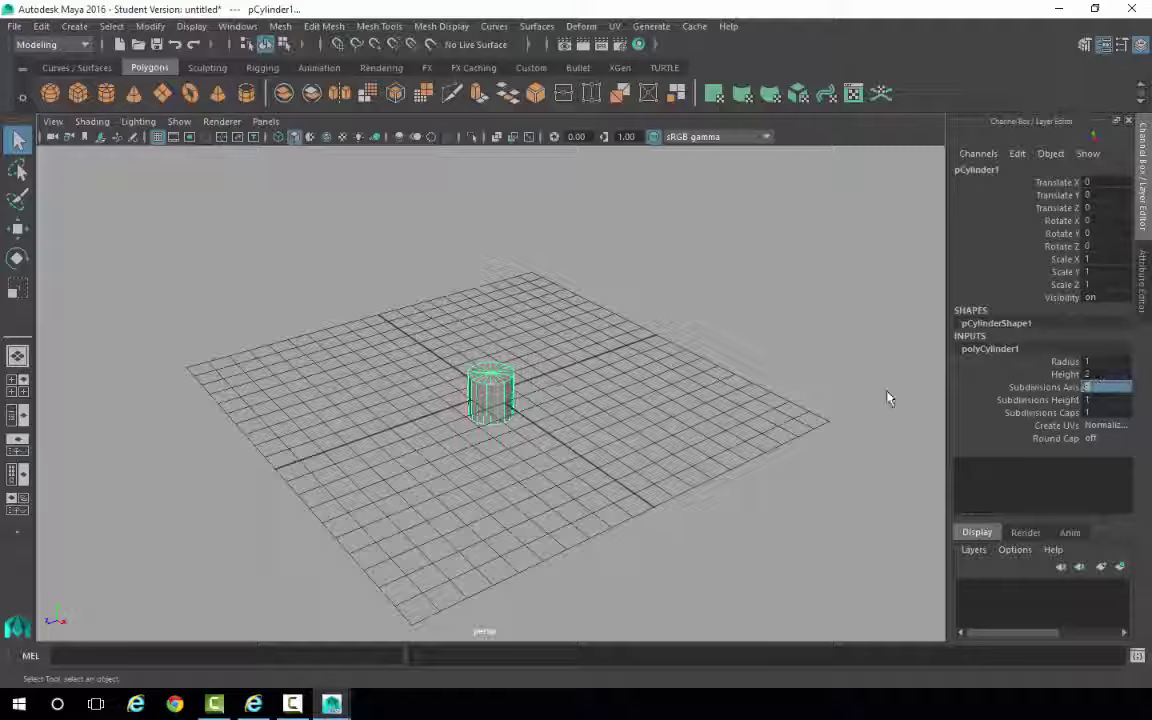
Step: Raise the cylinder onto the grid by setting its Translate Y to 1
{"action": "left_click_drag", "start_coordinate": [546, 414], "coordinate": [545, 373], "text": "alt"}
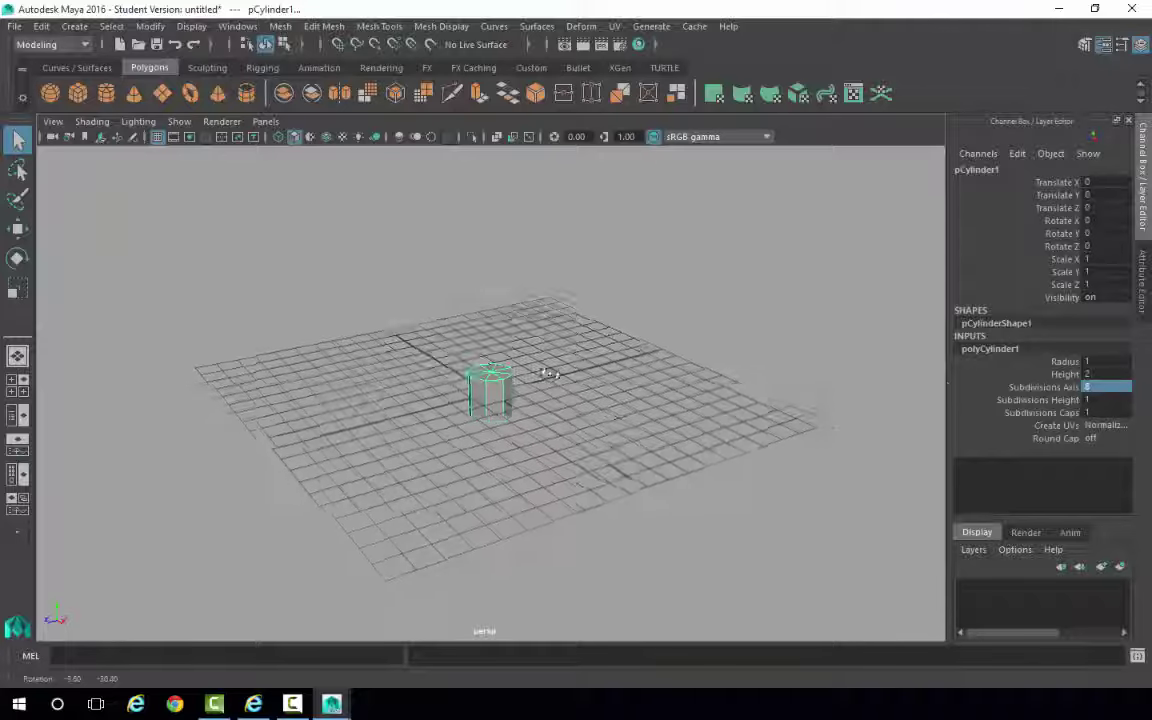
{"action": "double_click", "coordinate": [1088, 196]}
{"action": "type", "text": "1"}
{"action": "key", "text": "Return"}
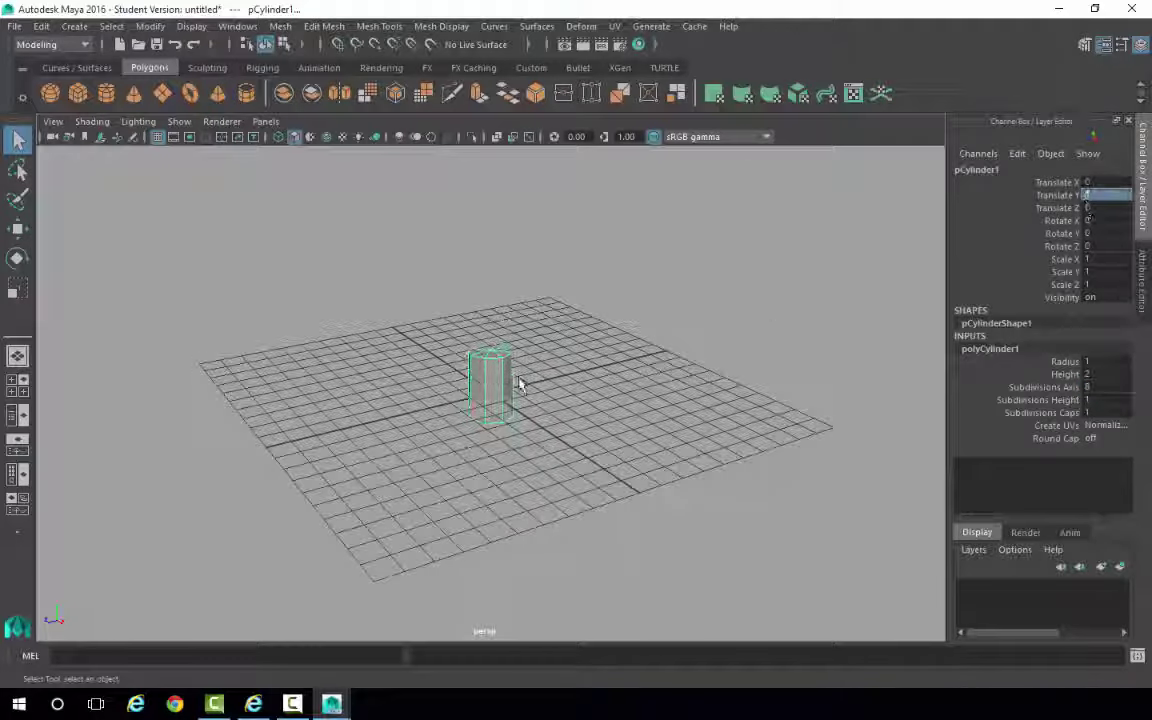
Step: Switch the cylinder to vertex selection mode
{"action": "left_click_drag", "start_coordinate": [478, 440], "coordinate": [497, 399], "text": "alt"}
{"action": "scroll", "coordinate": [466, 400], "scroll_direction": "up", "scroll_amount": 8}
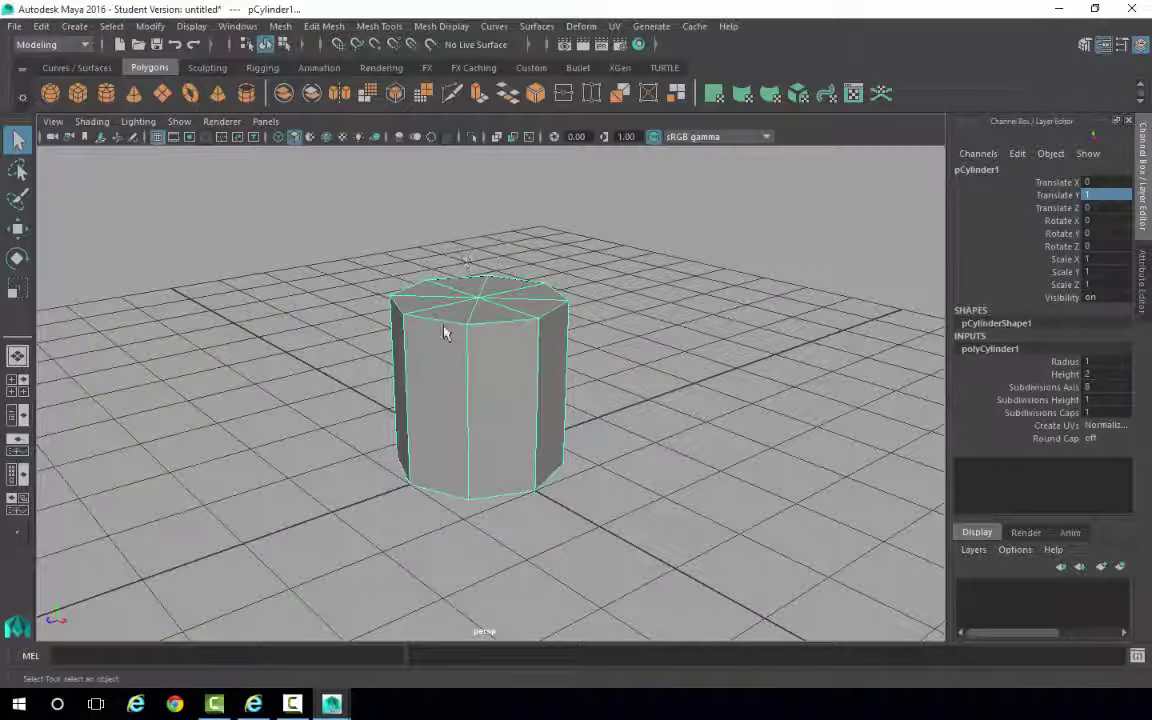
{"action": "left_click", "coordinate": [677, 316]}
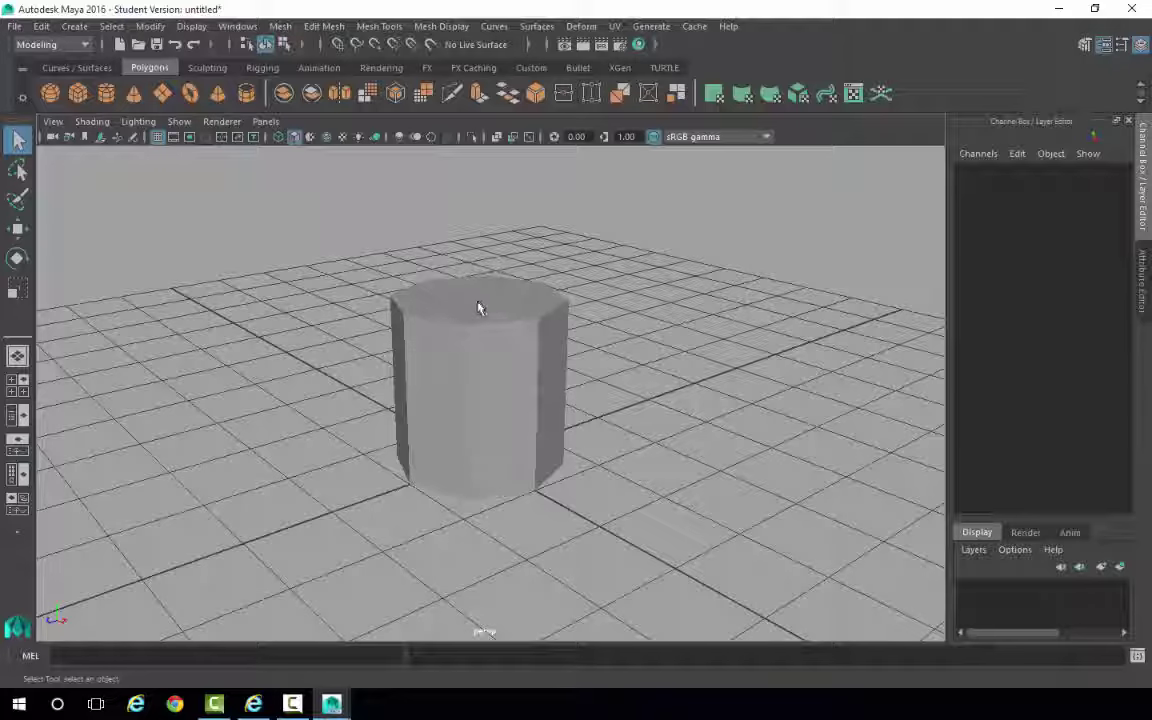
{"action": "right_click", "coordinate": [478, 259]}
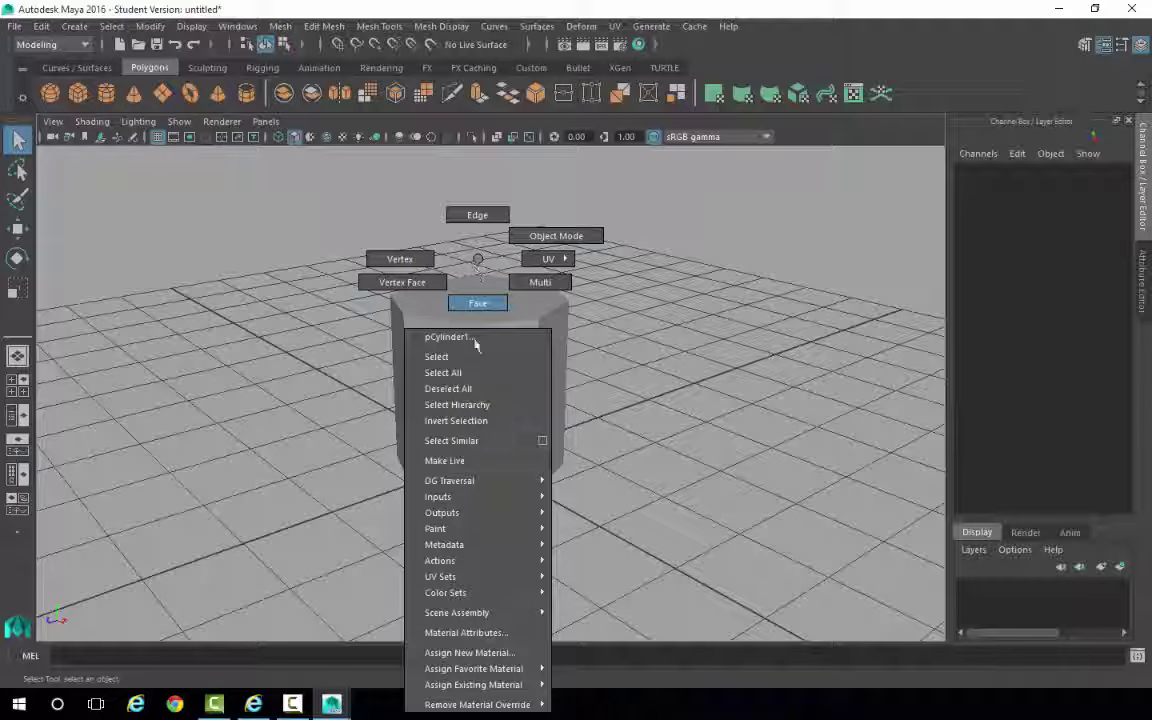
{"action": "right_click_drag", "start_coordinate": [453, 716], "coordinate": [480, 262]}
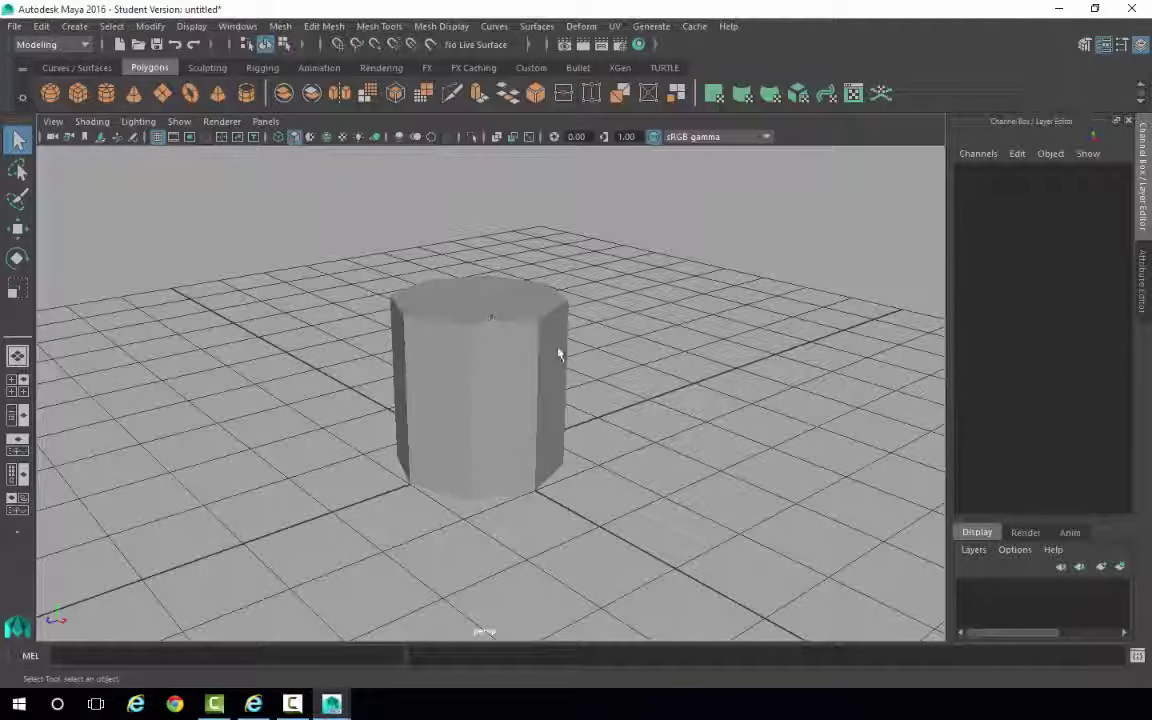
{"action": "mouse_move", "coordinate": [665, 336]}
{"action": "right_mouse_down"}
{"action": "mouse_move", "coordinate": [658, 283]}
{"action": "mouse_move", "coordinate": [660, 335]}
{"action": "right_mouse_up"}
{"action": "left_click", "coordinate": [511, 350]}
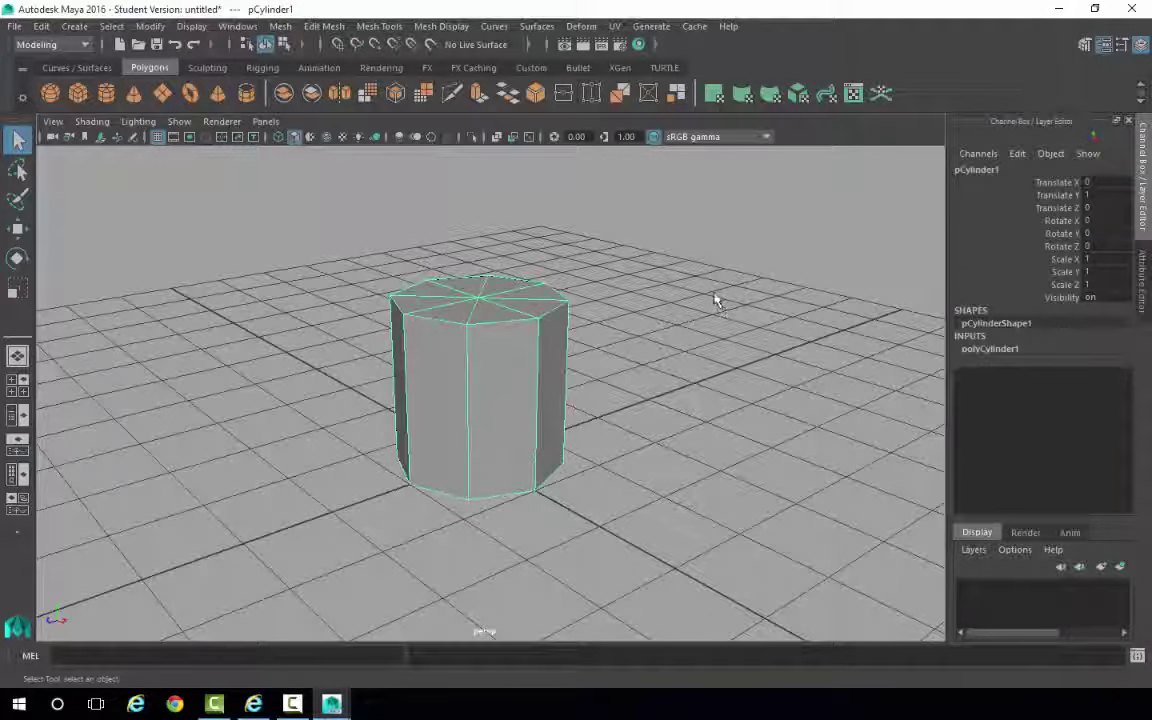
{"action": "mouse_move", "coordinate": [714, 259]}
{"action": "right_mouse_down"}
{"action": "mouse_move", "coordinate": [714, 245]}
{"action": "mouse_move", "coordinate": [724, 270]}
{"action": "mouse_move", "coordinate": [720, 260]}
{"action": "right_mouse_up"}
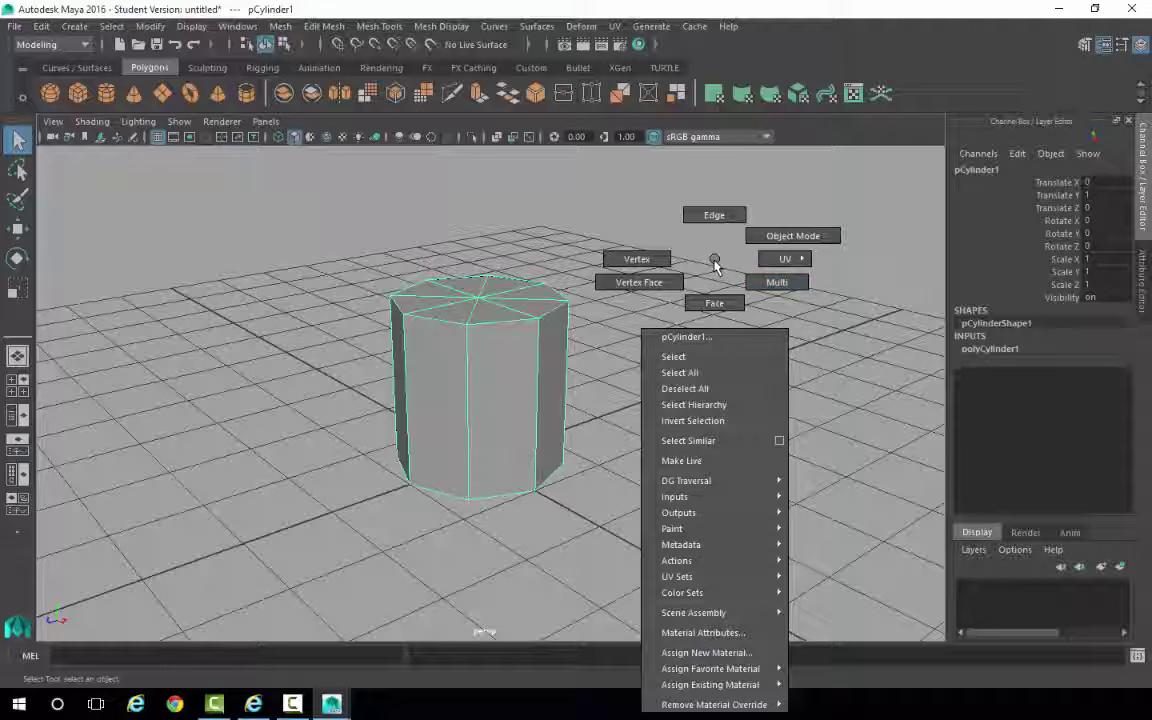
{"action": "right_click_drag", "start_coordinate": [714, 263], "coordinate": [631, 260]}
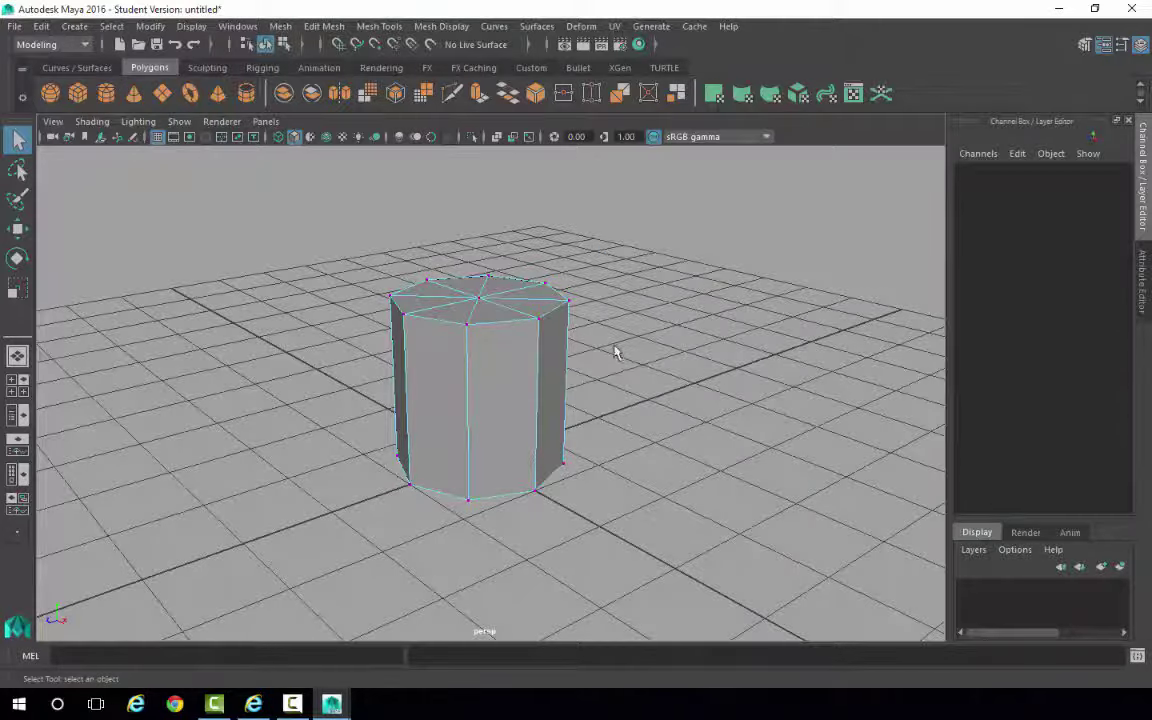
{"action": "left_click_drag", "start_coordinate": [615, 352], "coordinate": [525, 381], "text": "alt"}
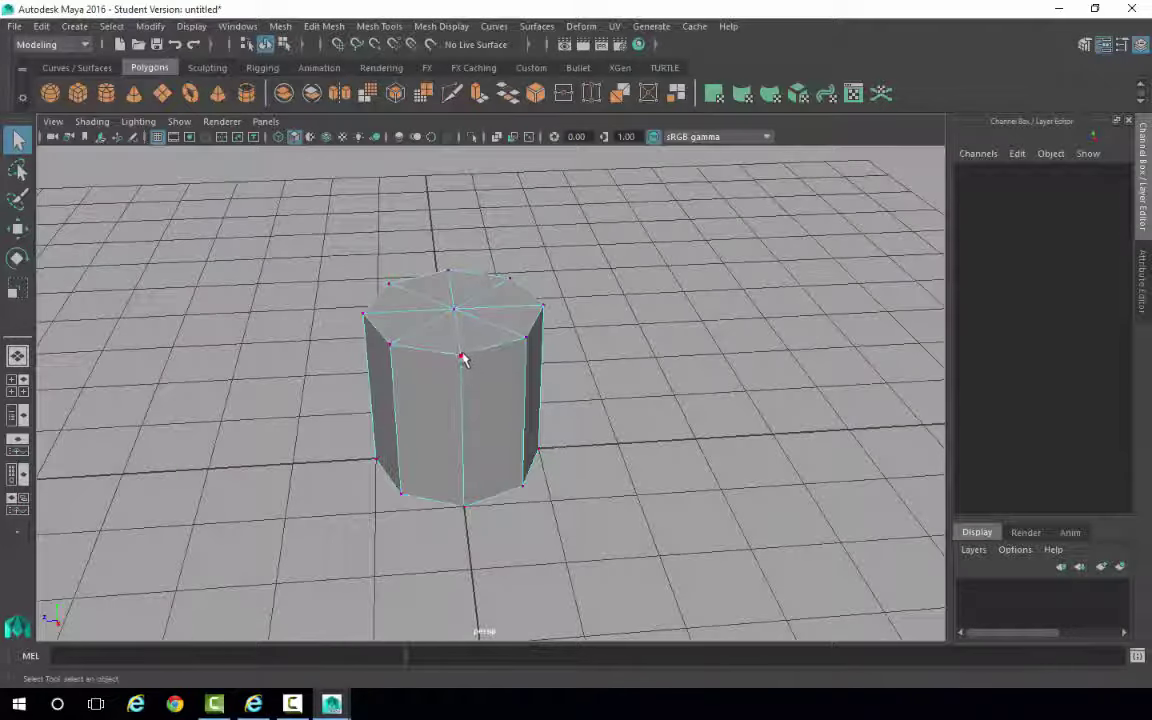
{"action": "scroll", "coordinate": [597, 360], "scroll_direction": "up", "scroll_amount": 5}
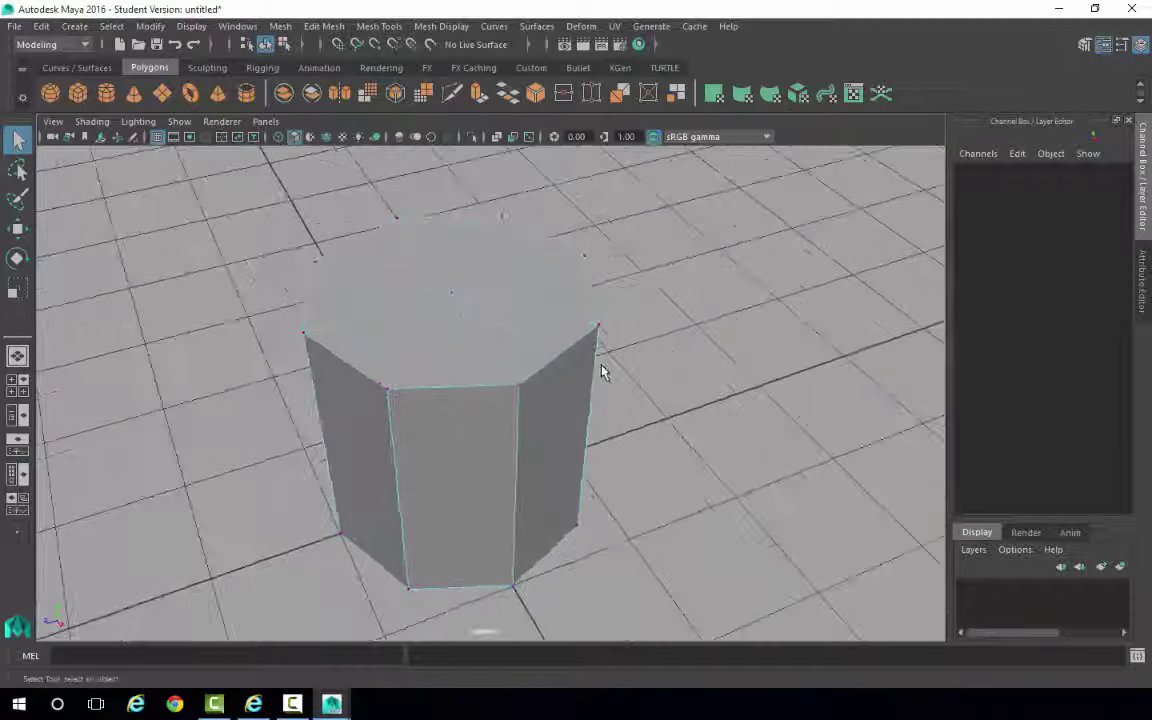
{"action": "left_click_drag", "start_coordinate": [633, 391], "coordinate": [605, 366], "text": "alt"}
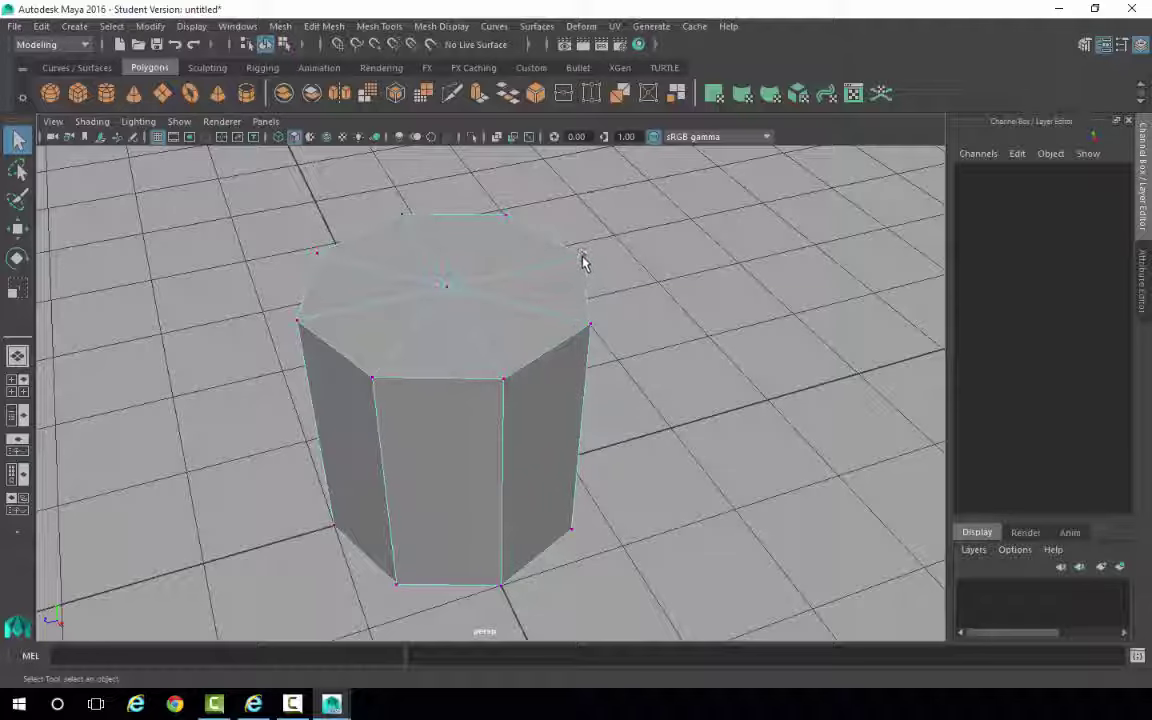
Step: Select one vertex on the cylinder's top rim, try moving it outward along Z, and undo the move
{"action": "left_click", "coordinate": [612, 271]}
{"action": "left_click_drag", "start_coordinate": [625, 262], "coordinate": [525, 358], "text": "alt"}
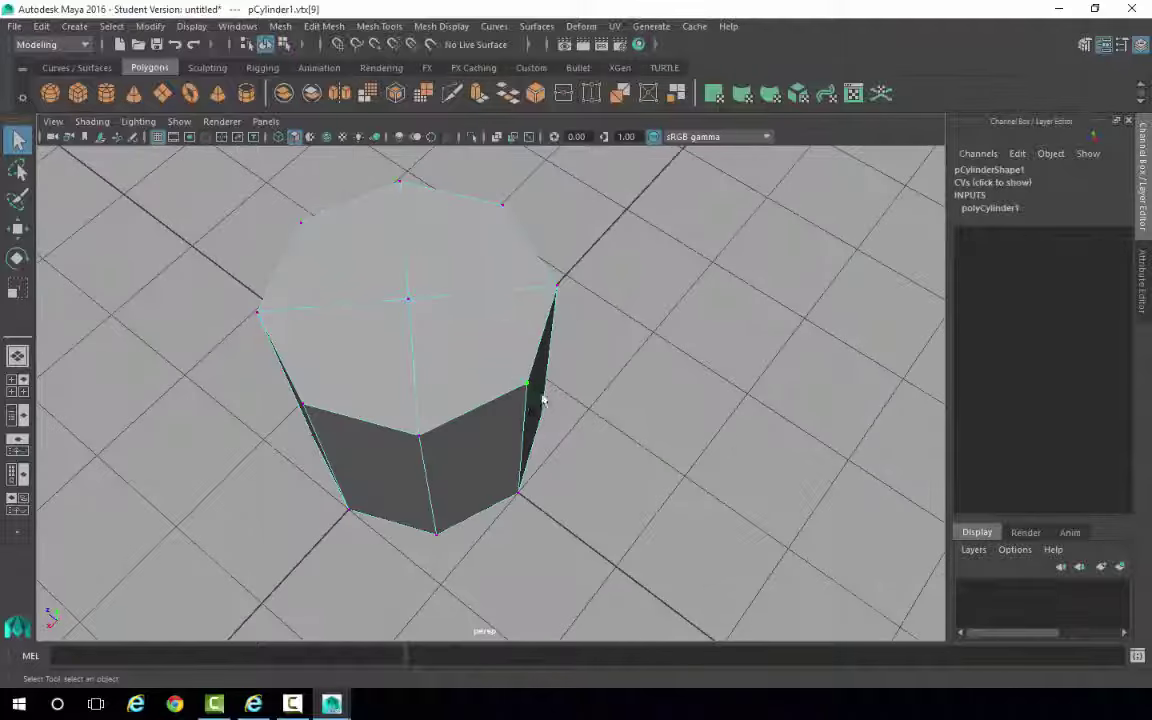
{"action": "left_click_drag", "start_coordinate": [543, 400], "coordinate": [612, 357], "text": "alt"}
{"action": "left_click_drag", "start_coordinate": [681, 350], "coordinate": [710, 335], "text": "alt"}
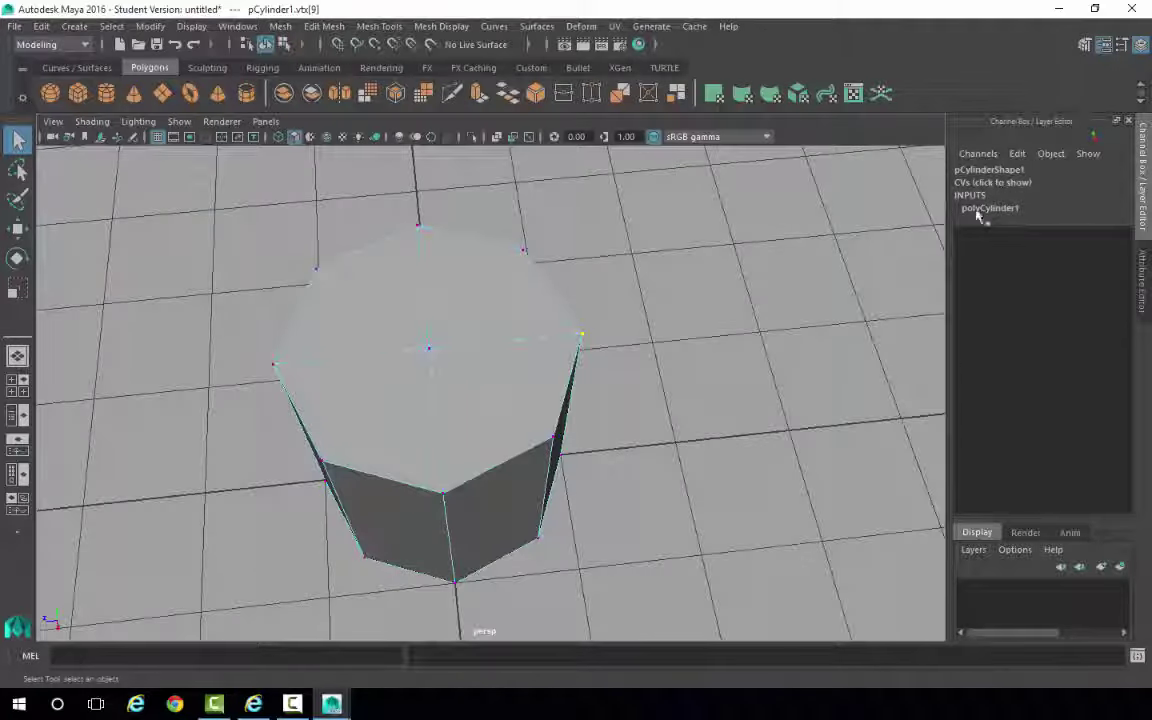
{"action": "left_click", "coordinate": [18, 230]}
{"action": "mouse_move", "coordinate": [560, 385]}
{"action": "left_mouse_down", "text": "alt"}
{"action": "mouse_move", "coordinate": [586, 391]}
{"action": "mouse_move", "coordinate": [575, 380]}
{"action": "left_mouse_up", "text": "alt"}
{"action": "left_click_drag", "start_coordinate": [496, 314], "coordinate": [534, 318]}
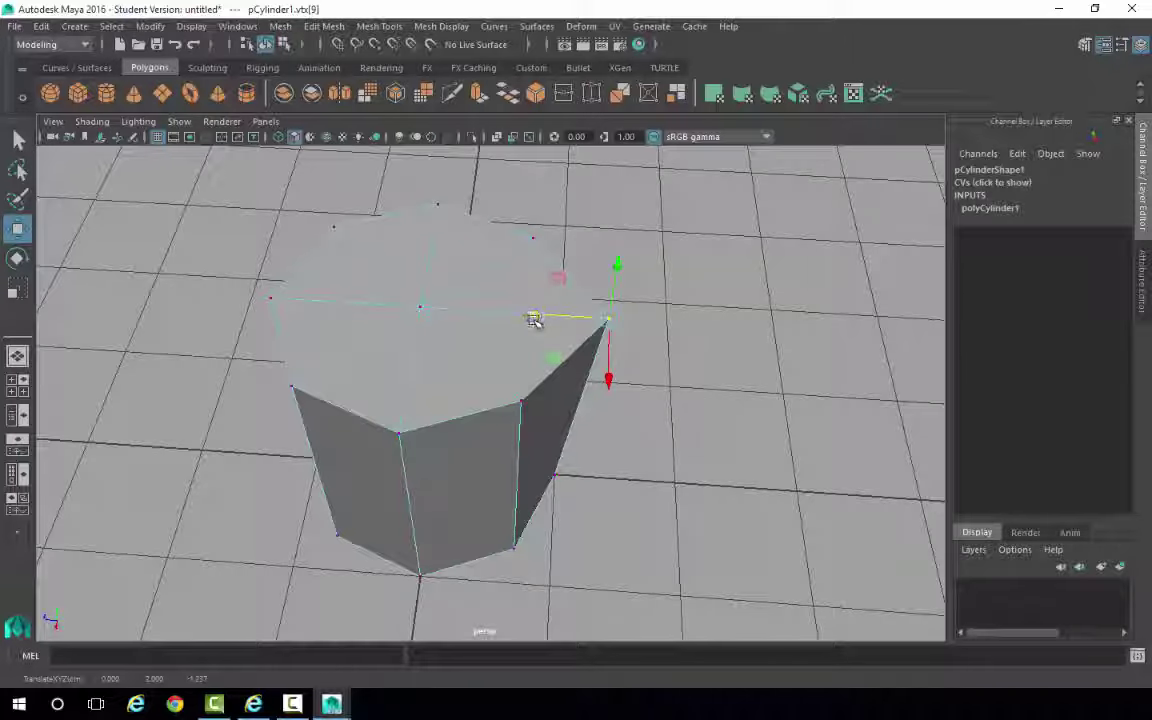
{"action": "key", "text": "ctrl+z"}
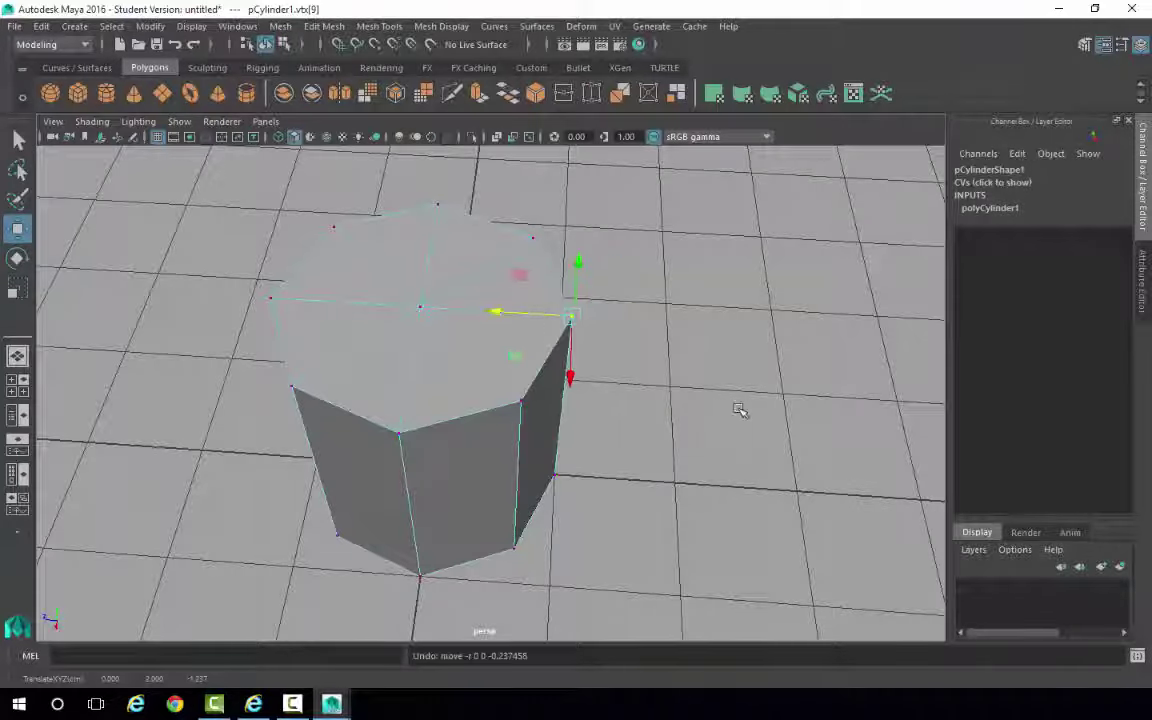
Step: Return the cylinder to object mode, select the whole object and delete it
{"action": "left_click_drag", "start_coordinate": [739, 410], "coordinate": [663, 296], "text": "alt"}
{"action": "left_click", "coordinate": [702, 406]}
{"action": "middle_click_drag", "start_coordinate": [663, 296], "coordinate": [739, 364], "text": "alt"}
{"action": "right_click_drag", "start_coordinate": [482, 377], "coordinate": [526, 234]}
{"action": "left_click", "coordinate": [514, 344]}
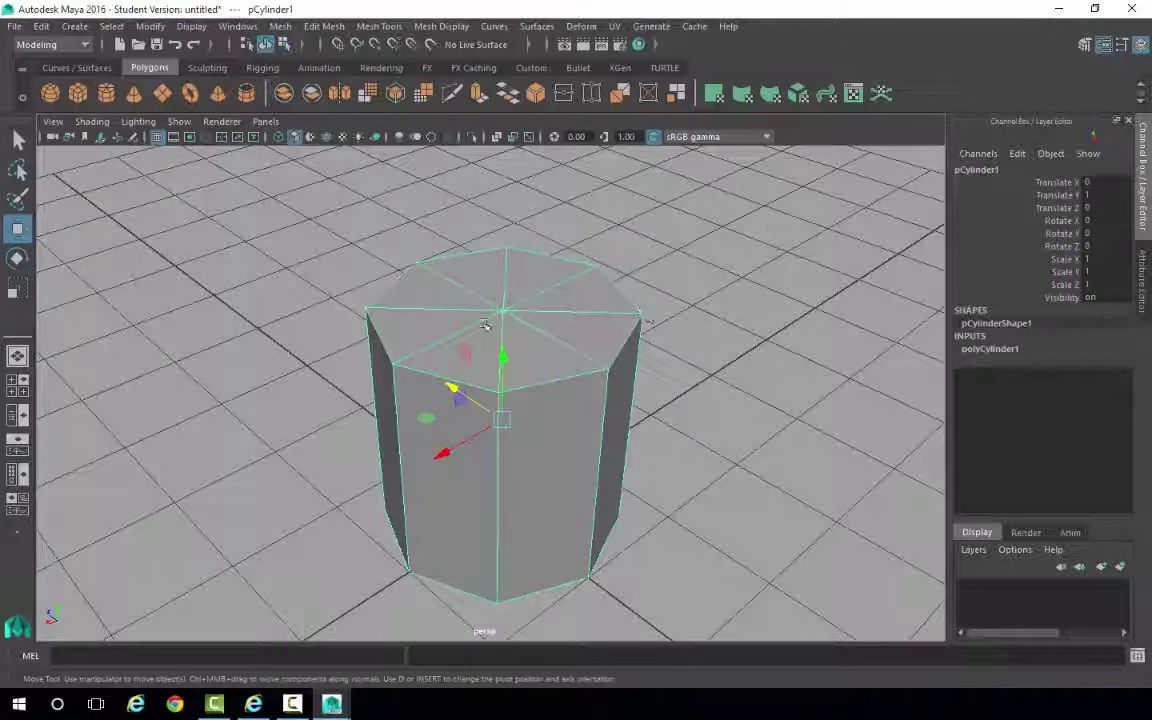
{"action": "left_click_drag", "start_coordinate": [689, 419], "coordinate": [671, 453], "text": "alt"}
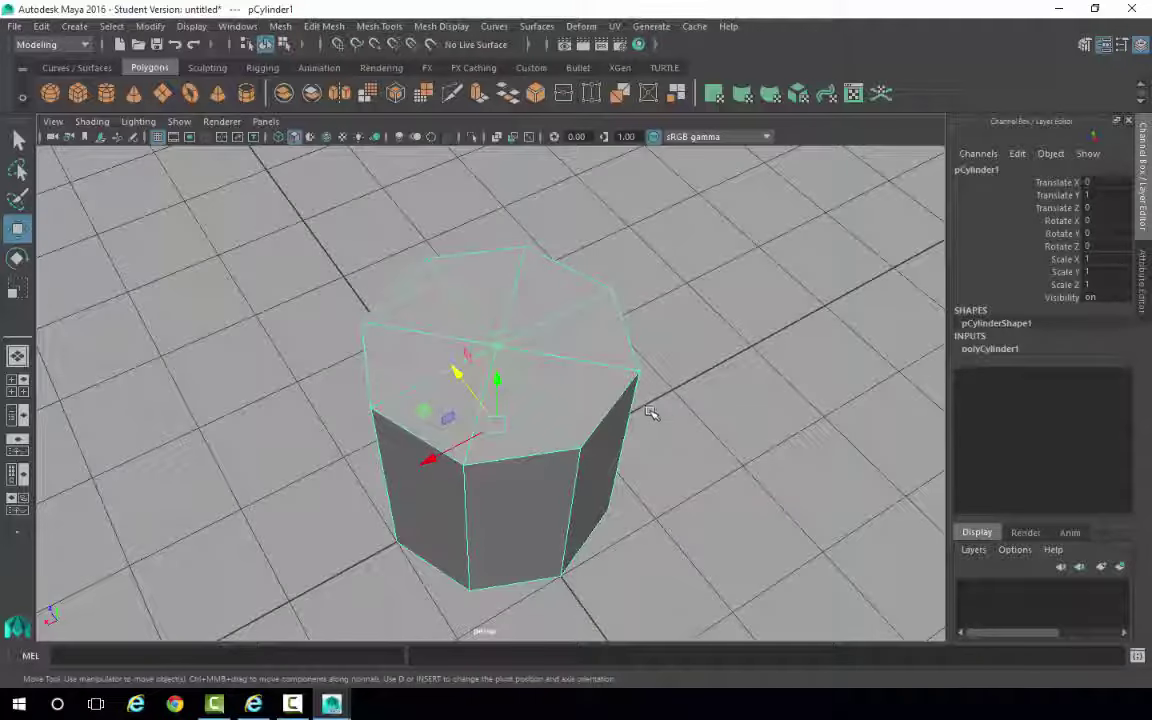
{"action": "key", "text": "Delete"}
Step: Create a polygon pipe with radius 1, height 2, thickness 0.5 and 20 axis divisions
{"action": "scroll", "coordinate": [476, 460], "scroll_direction": "up", "scroll_amount": 3}
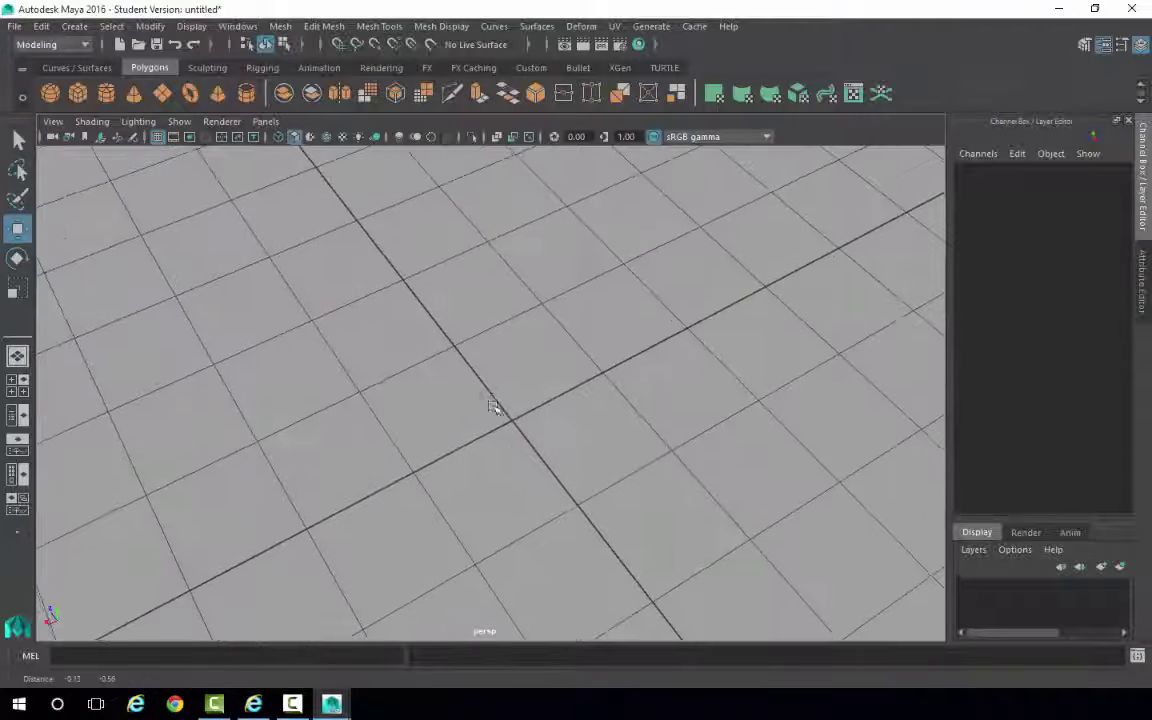
{"action": "double_click", "coordinate": [247, 93]}
{"action": "left_click", "coordinate": [322, 124]}
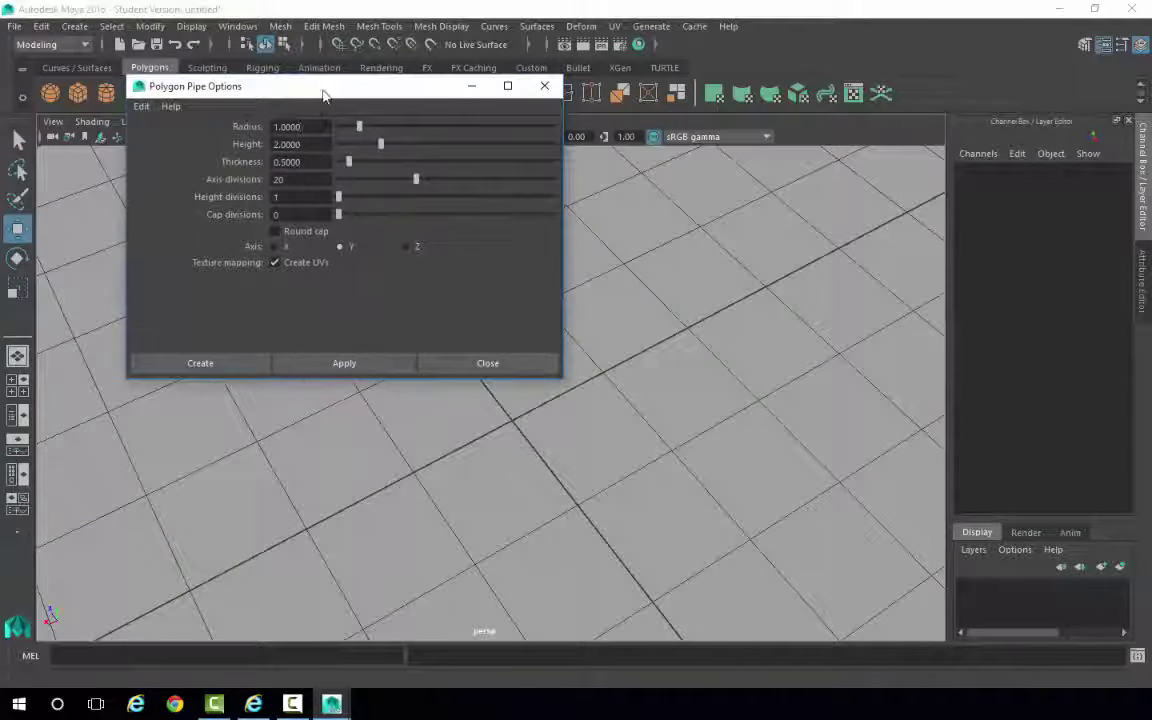
{"action": "left_click_drag", "start_coordinate": [322, 95], "coordinate": [263, 232]}
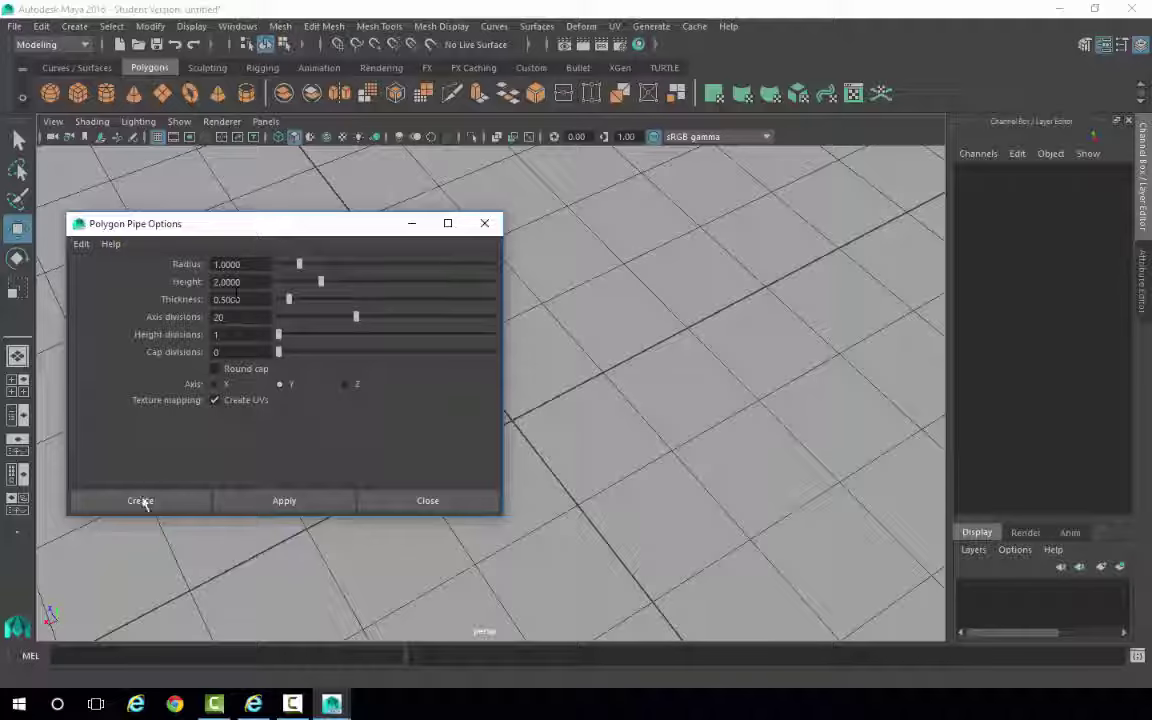
{"action": "left_click", "coordinate": [280, 501]}
{"action": "left_click", "coordinate": [385, 501]}
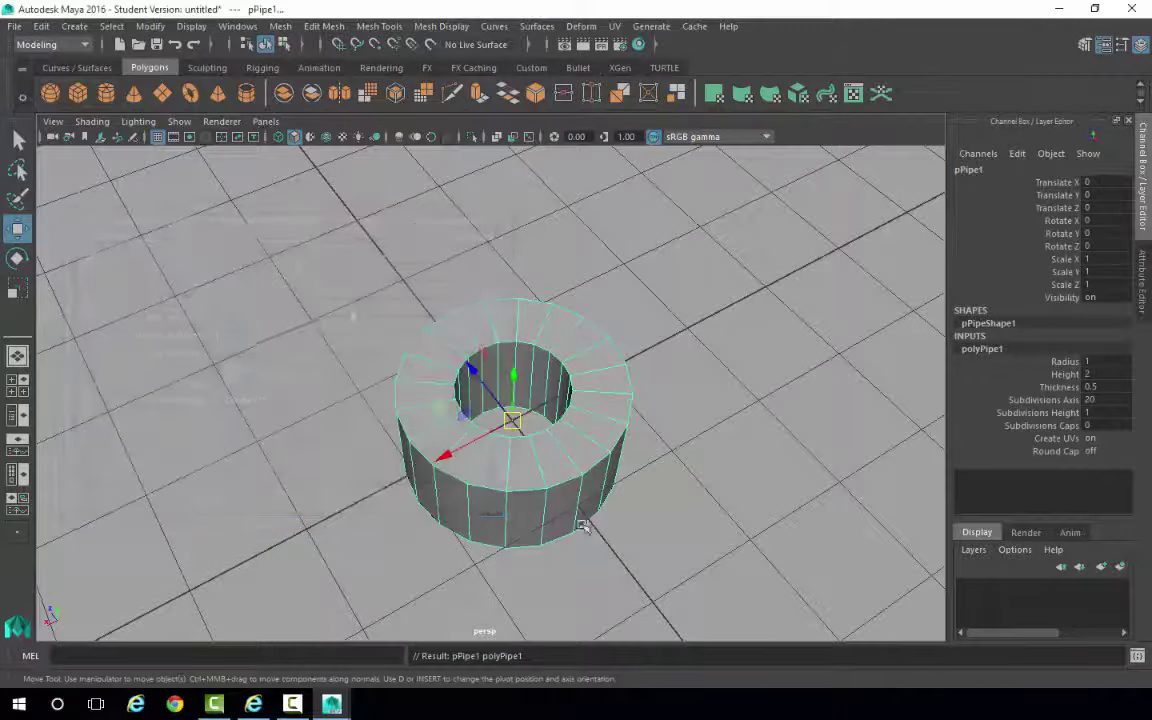
Step: Set the pipe's Subdivisions Axis to 8
{"action": "left_click_drag", "start_coordinate": [583, 527], "coordinate": [505, 510], "text": "alt"}
{"action": "double_click", "coordinate": [1089, 399]}
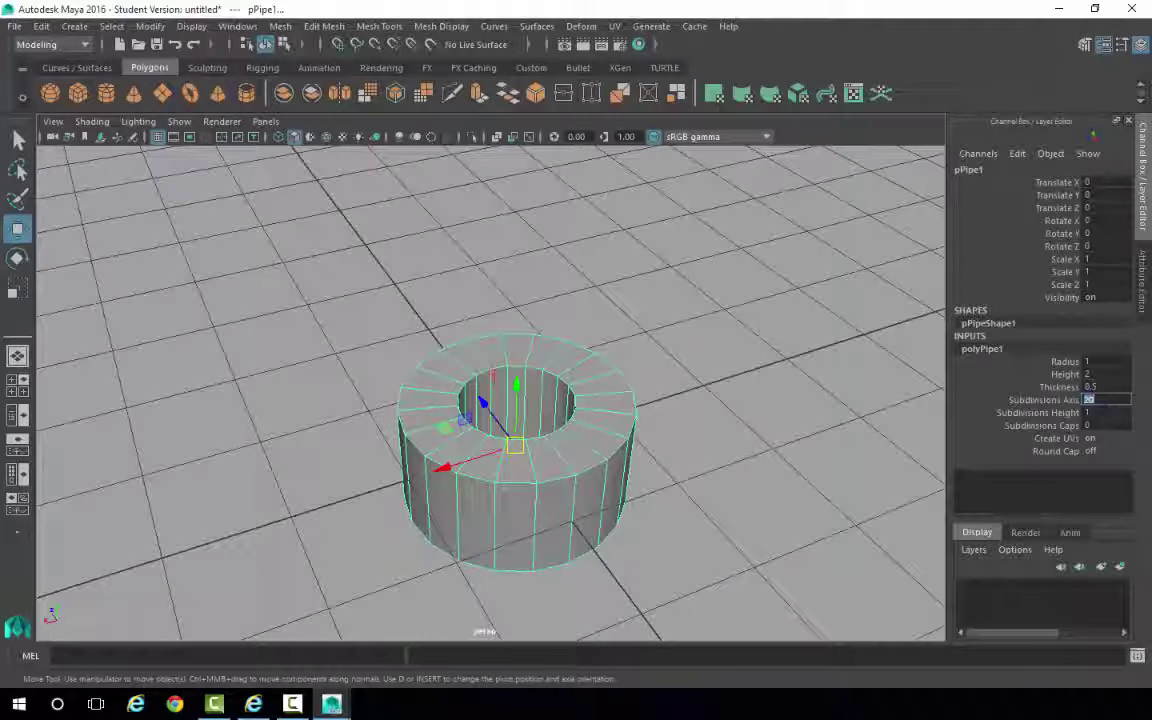
{"action": "type", "text": "8"}
{"action": "key", "text": "Return"}
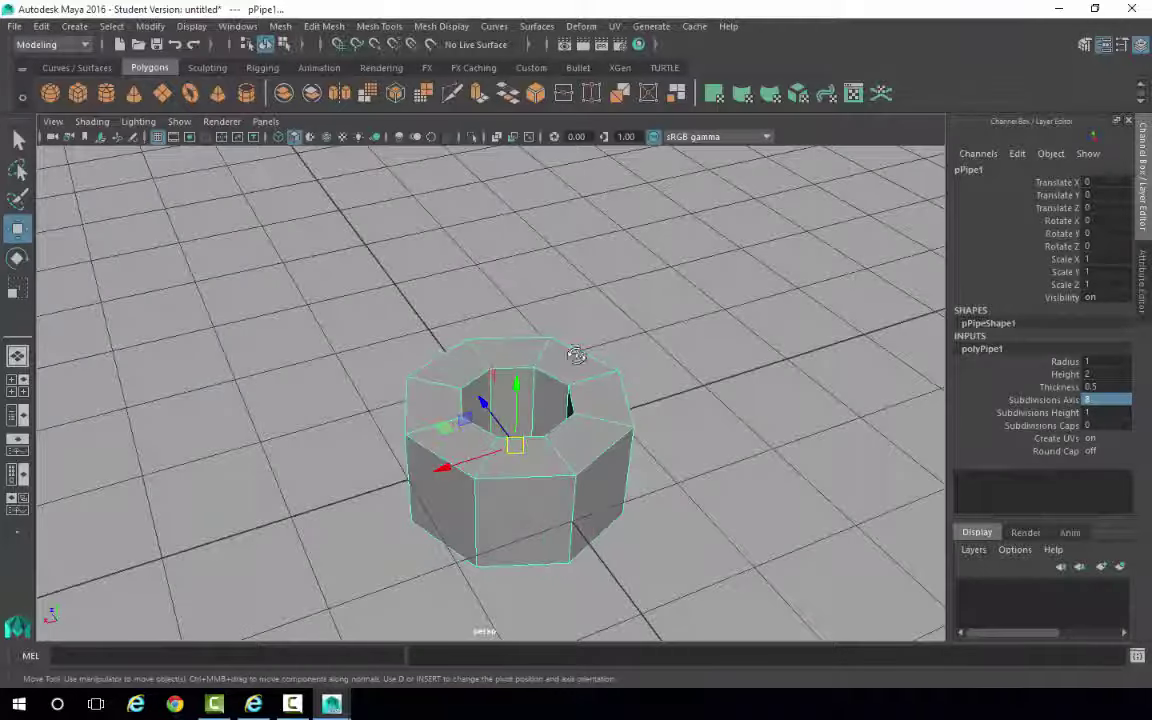
Step: Thin the pipe's wall by setting its Thickness to 0.2
{"action": "left_click_drag", "start_coordinate": [576, 355], "coordinate": [600, 410], "text": "alt"}
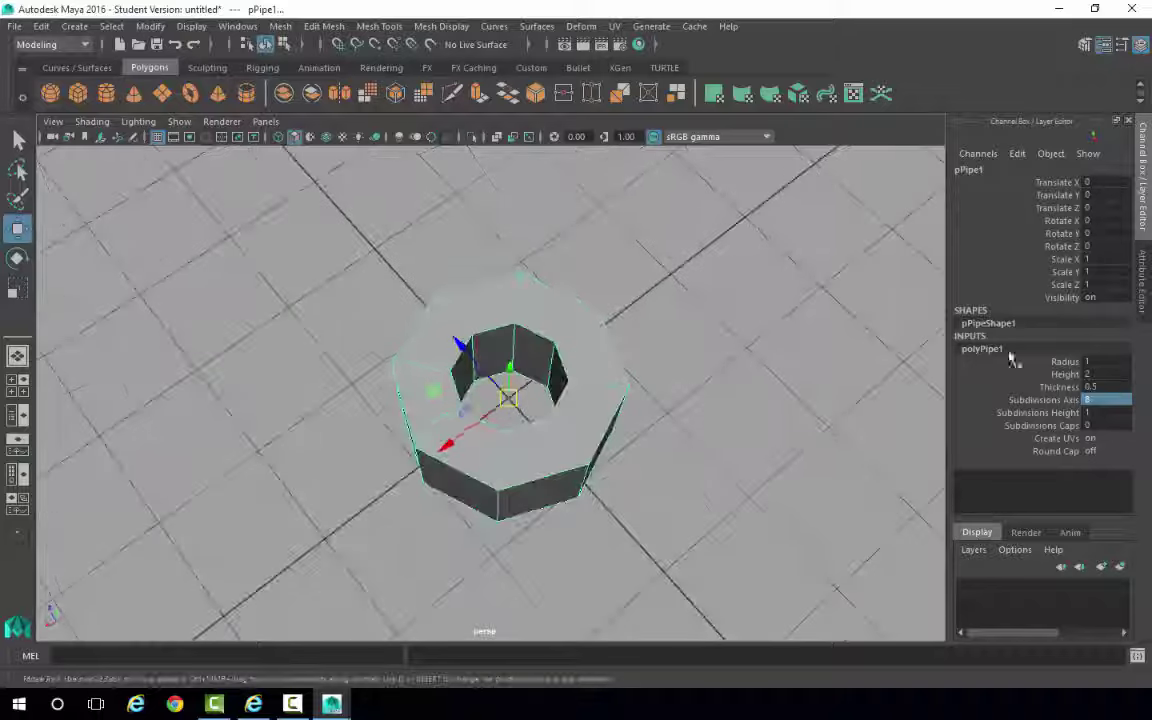
{"action": "double_click", "coordinate": [1090, 387]}
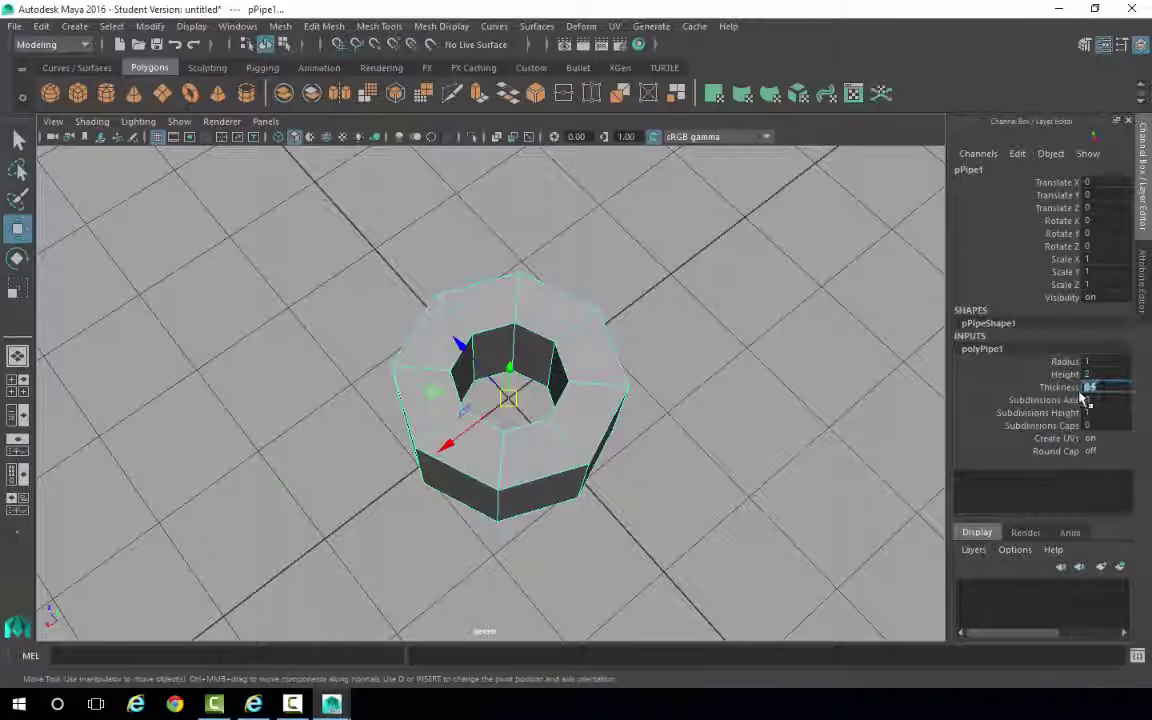
{"action": "key", "text": "BackSpace"}
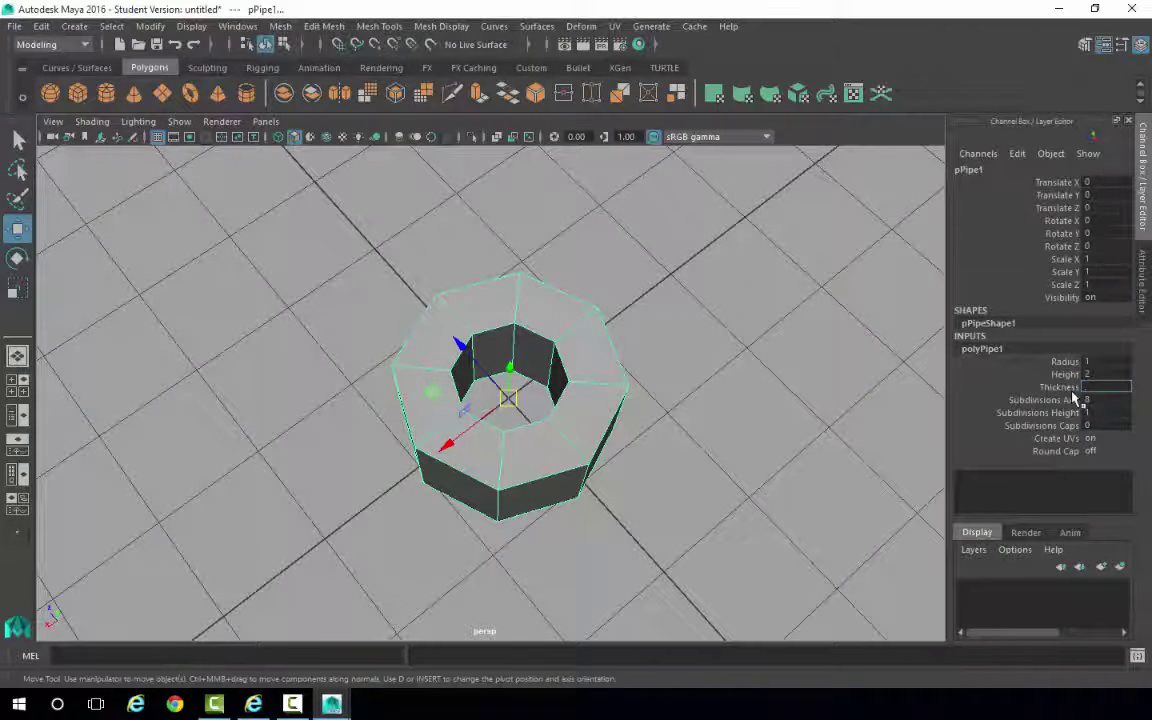
{"action": "type", "text": ".2"}
{"action": "key", "text": "Return"}
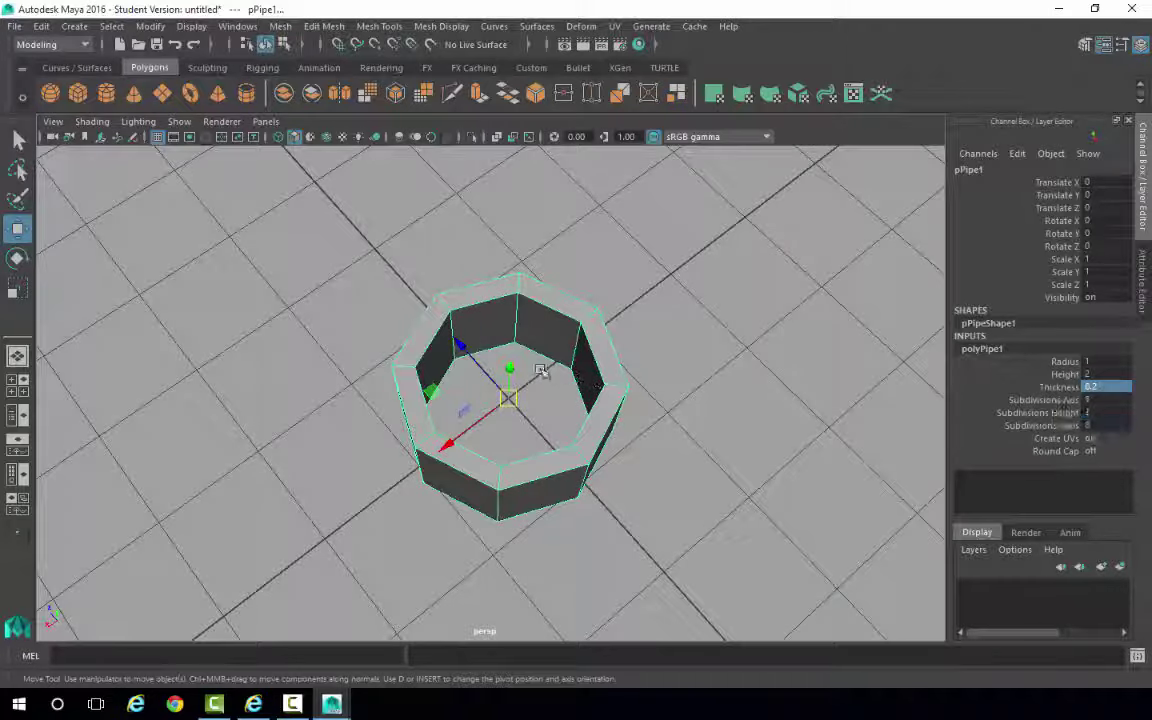
Step: Raise the pipe above the grid by trying a Translate Y of 2 and settling on 1
{"action": "left_click_drag", "start_coordinate": [513, 402], "coordinate": [384, 448], "text": "alt"}
{"action": "left_click", "coordinate": [1100, 196]}
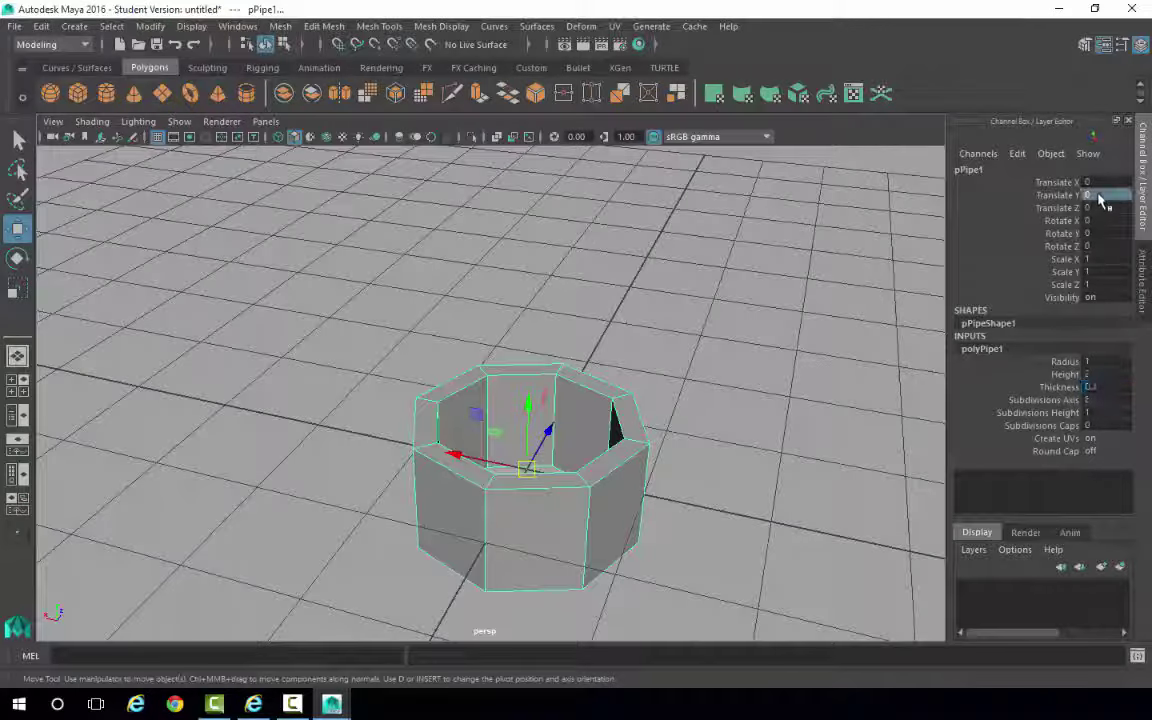
{"action": "type", "text": "2"}
{"action": "key", "text": "Return"}
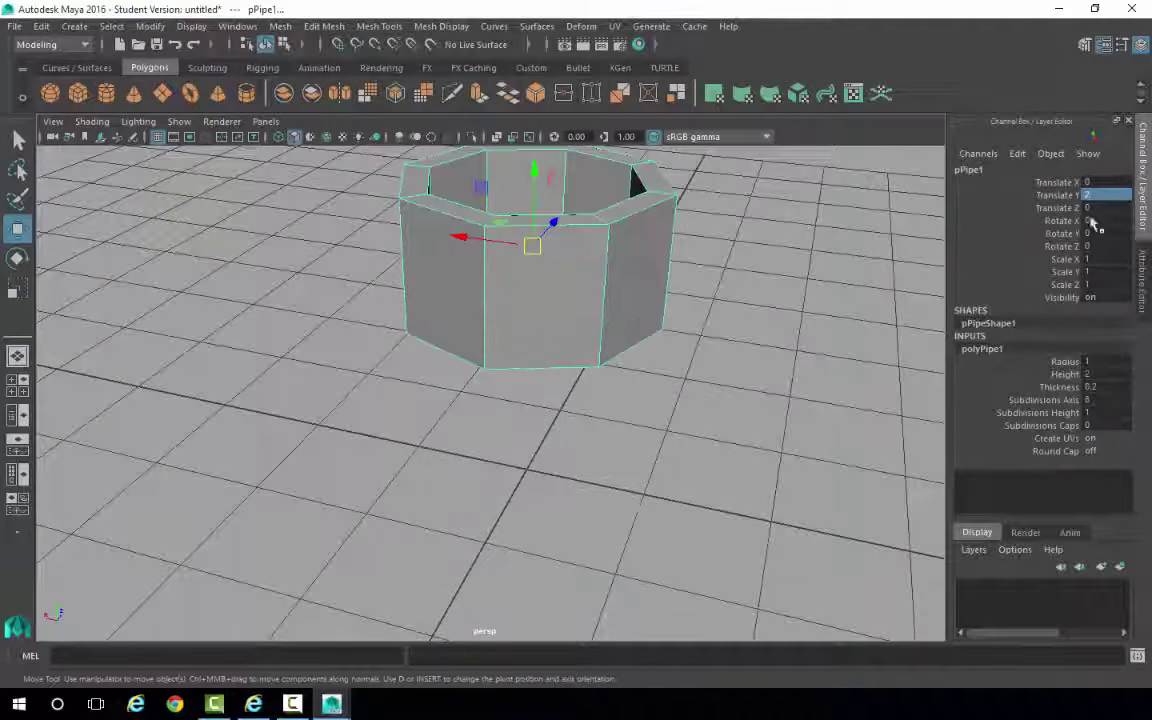
{"action": "type", "text": "1"}
{"action": "key", "text": "Return"}
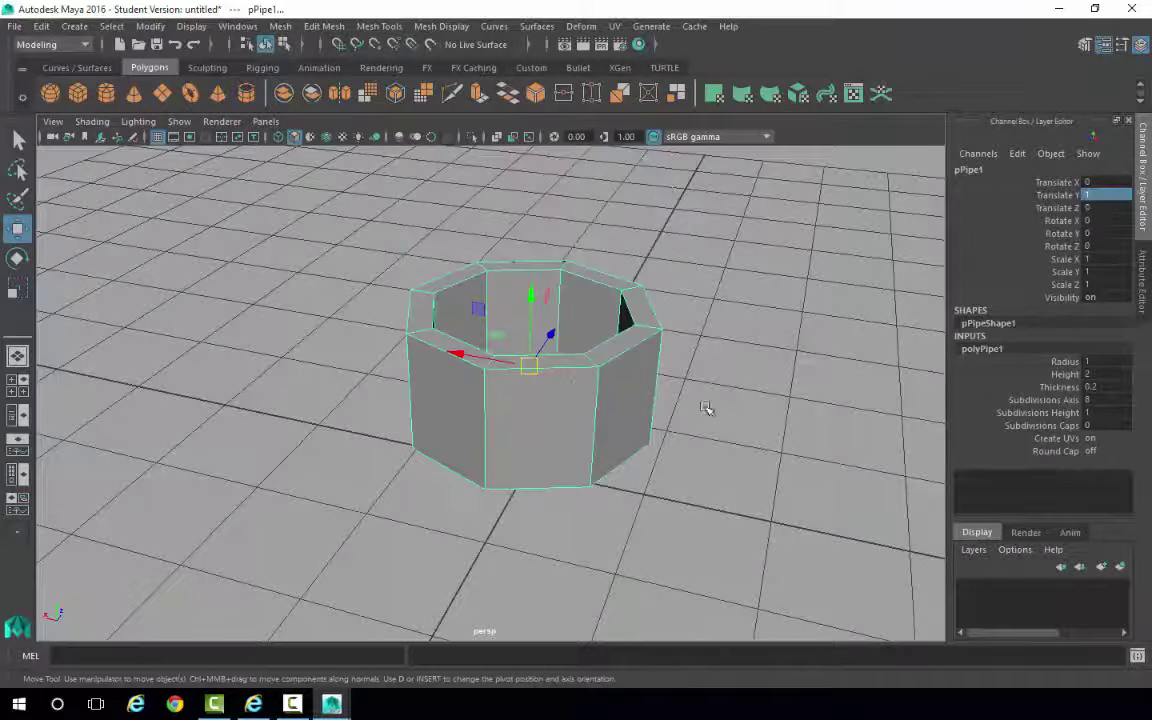
Step: Set the pipe's Height to 3
{"action": "left_click_drag", "start_coordinate": [671, 463], "coordinate": [725, 404], "text": "alt"}
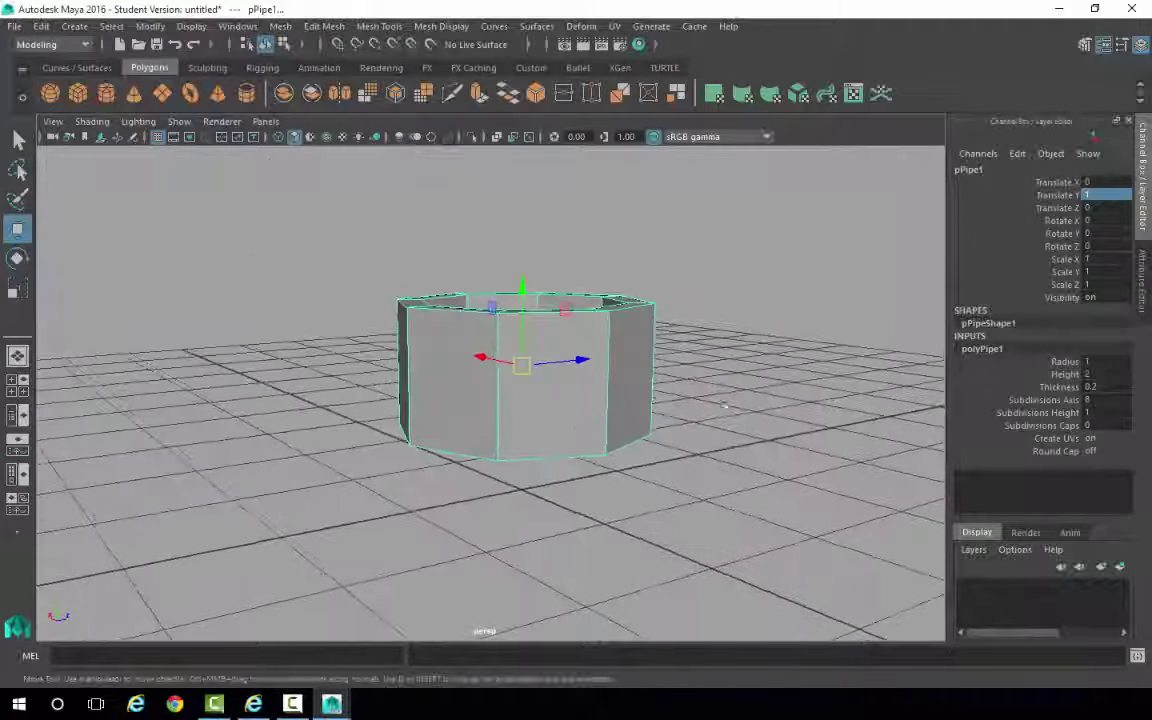
{"action": "left_click", "coordinate": [1104, 376]}
{"action": "left_click", "coordinate": [1106, 375]}
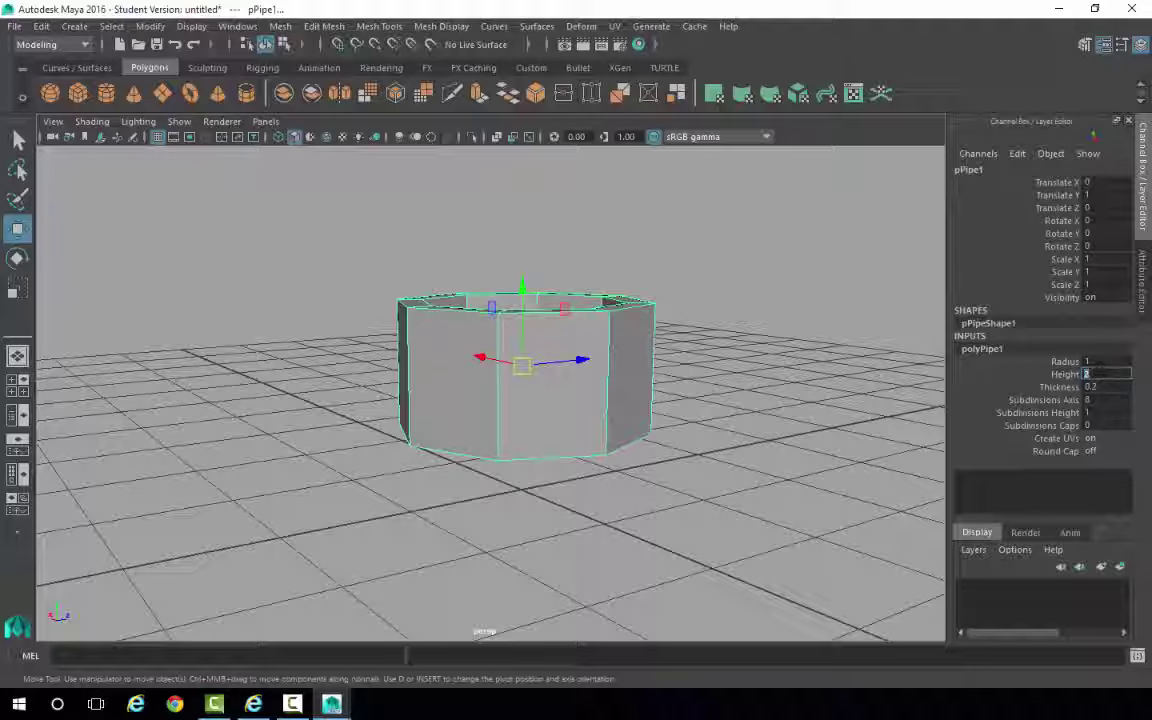
{"action": "type", "text": "3"}
{"action": "key", "text": "Tab"}
Step: Select the pipe's bottom vertices and scale them inward uniformly to taper the walls toward the base
{"action": "left_click_drag", "start_coordinate": [616, 452], "coordinate": [670, 437], "text": "alt"}
{"action": "left_click_drag", "start_coordinate": [708, 284], "coordinate": [637, 313], "text": "alt"}
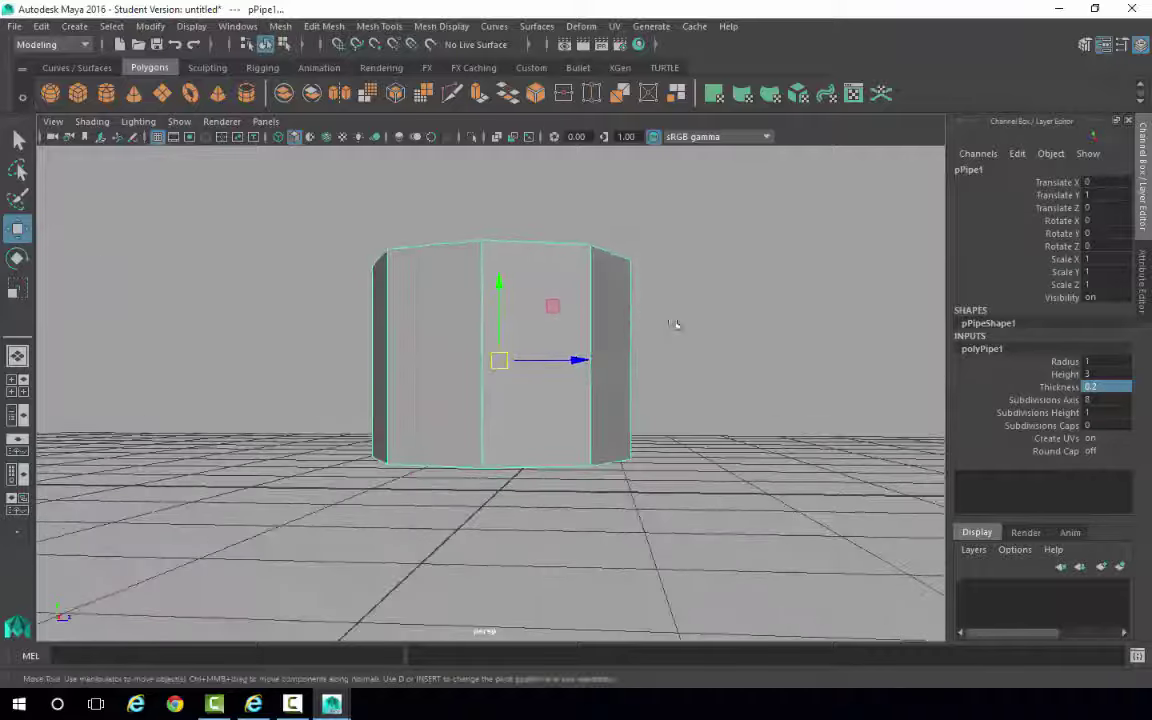
{"action": "right_click_drag", "start_coordinate": [521, 259], "coordinate": [429, 257]}
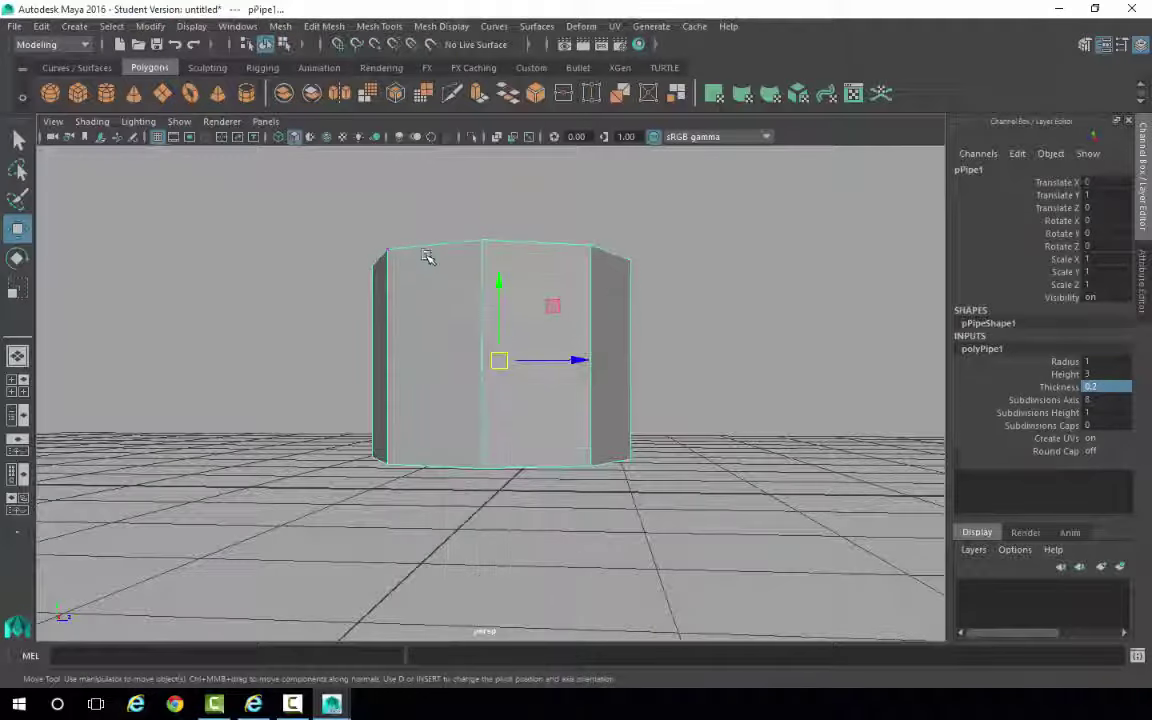
{"action": "left_click_drag", "start_coordinate": [709, 510], "coordinate": [712, 512]}
{"action": "left_click_drag", "start_coordinate": [753, 360], "coordinate": [658, 445], "text": "alt"}
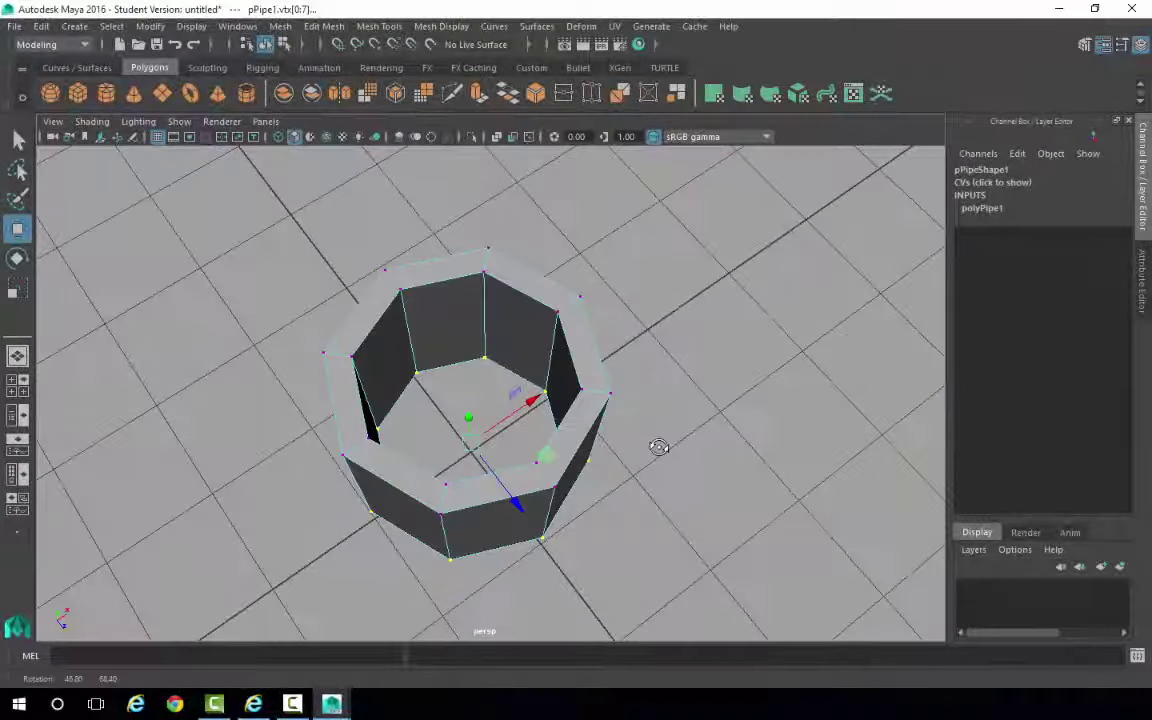
{"action": "left_click", "coordinate": [16, 290]}
{"action": "left_click_drag", "start_coordinate": [469, 445], "coordinate": [441, 445]}
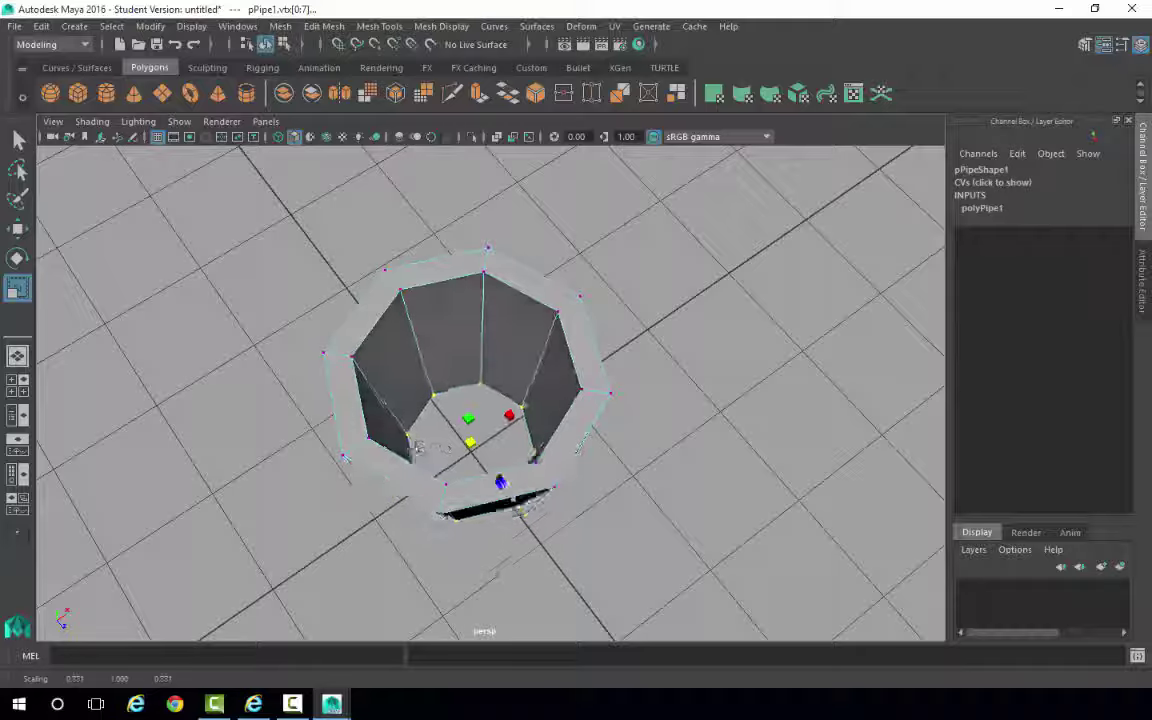
Step: Return the tapered pipe to object mode and delete it
{"action": "left_click_drag", "start_coordinate": [638, 517], "coordinate": [532, 458], "text": "alt"}
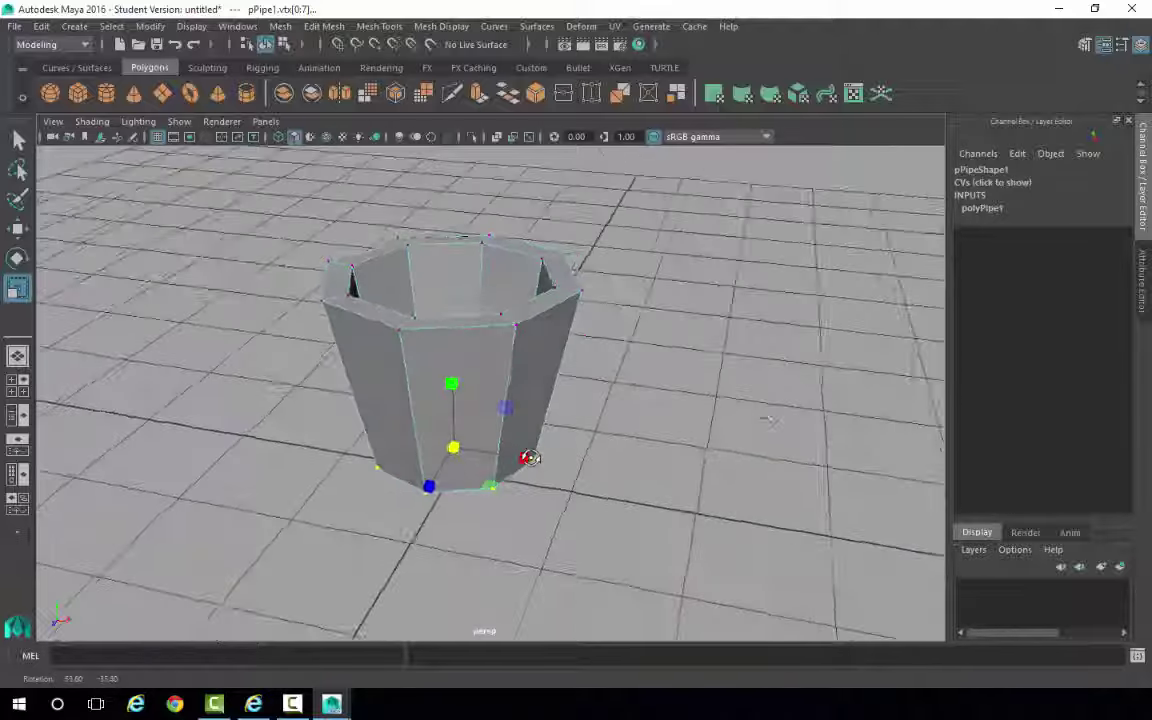
{"action": "right_click_drag", "start_coordinate": [415, 335], "coordinate": [418, 285]}
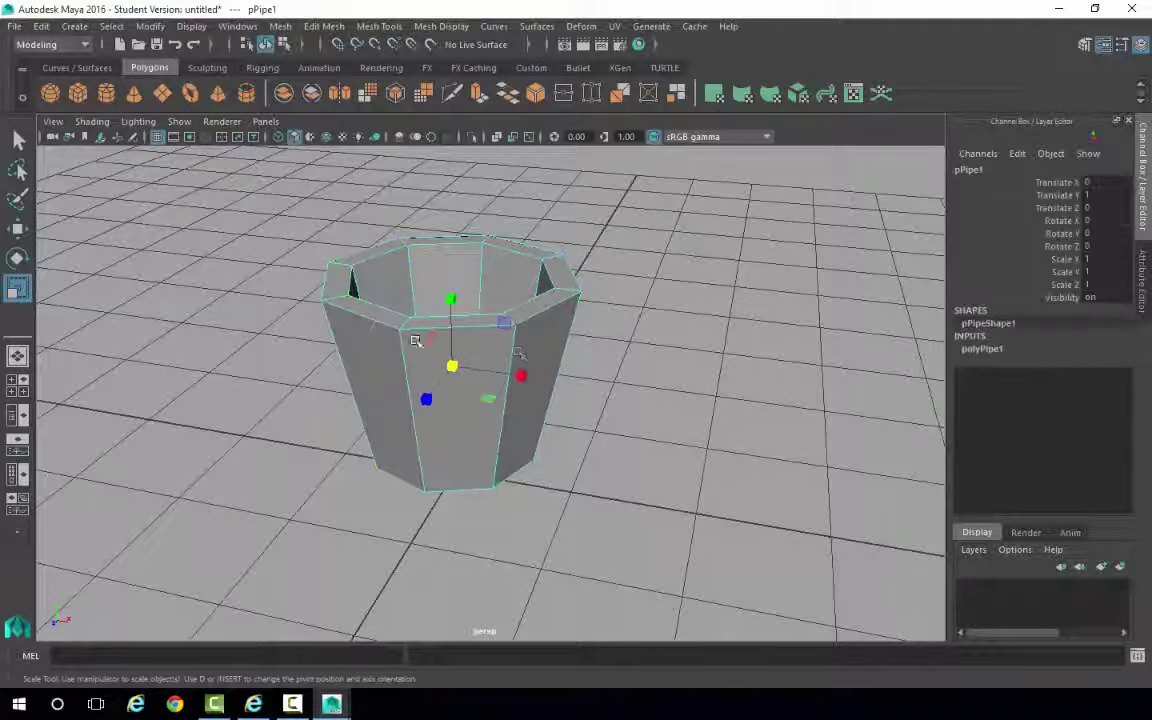
{"action": "key", "text": "Delete"}
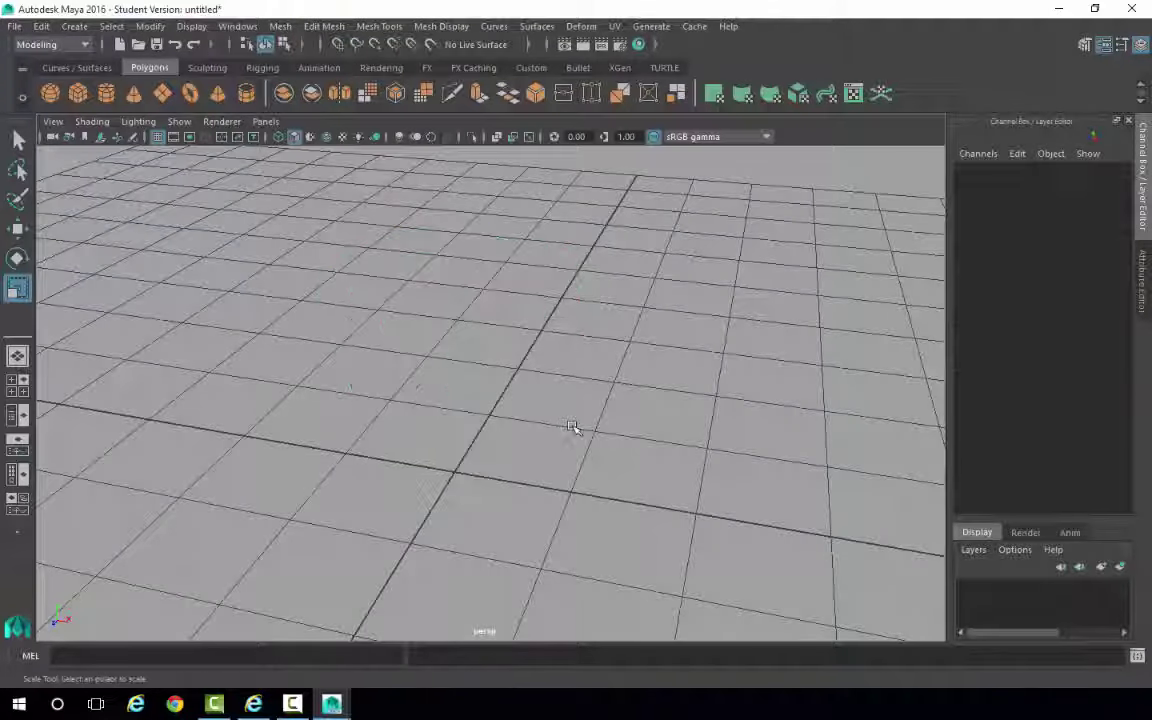
Step: Create a polygon cylinder at the grid centre and set its Subdivisions Axis to 8
{"action": "left_click", "coordinate": [106, 93]}
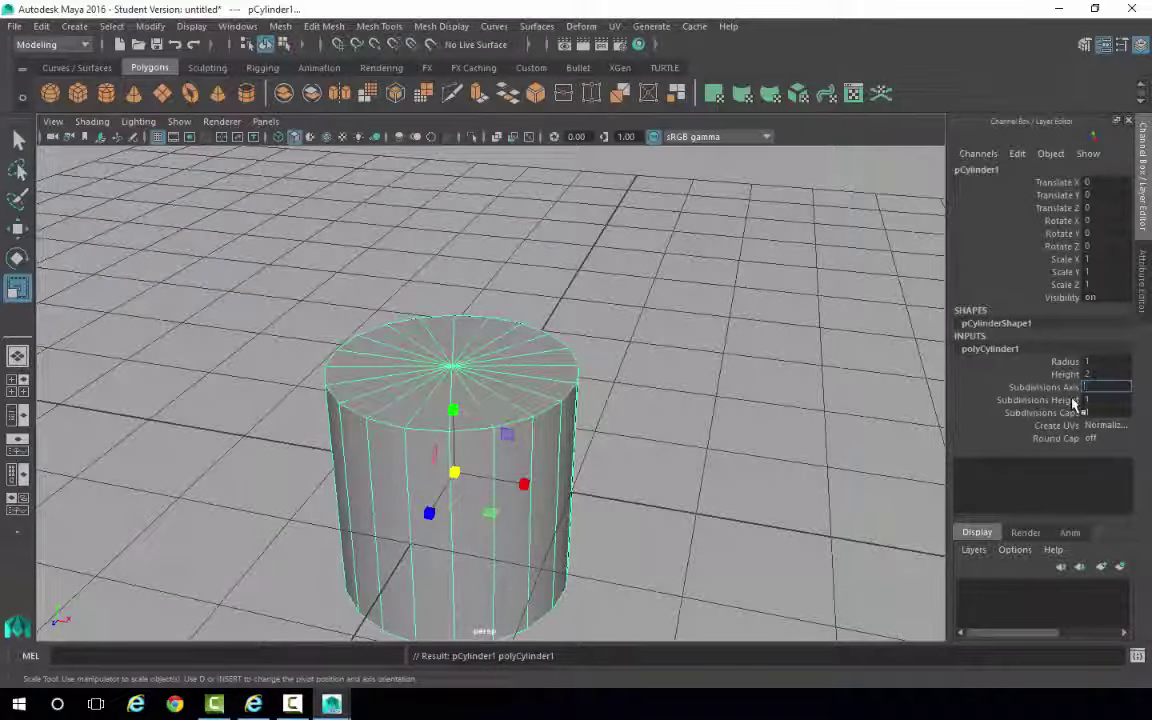
{"action": "type", "text": "8"}
{"action": "key", "text": "Return"}
{"action": "left_click_drag", "start_coordinate": [626, 461], "coordinate": [437, 425], "text": "alt"}
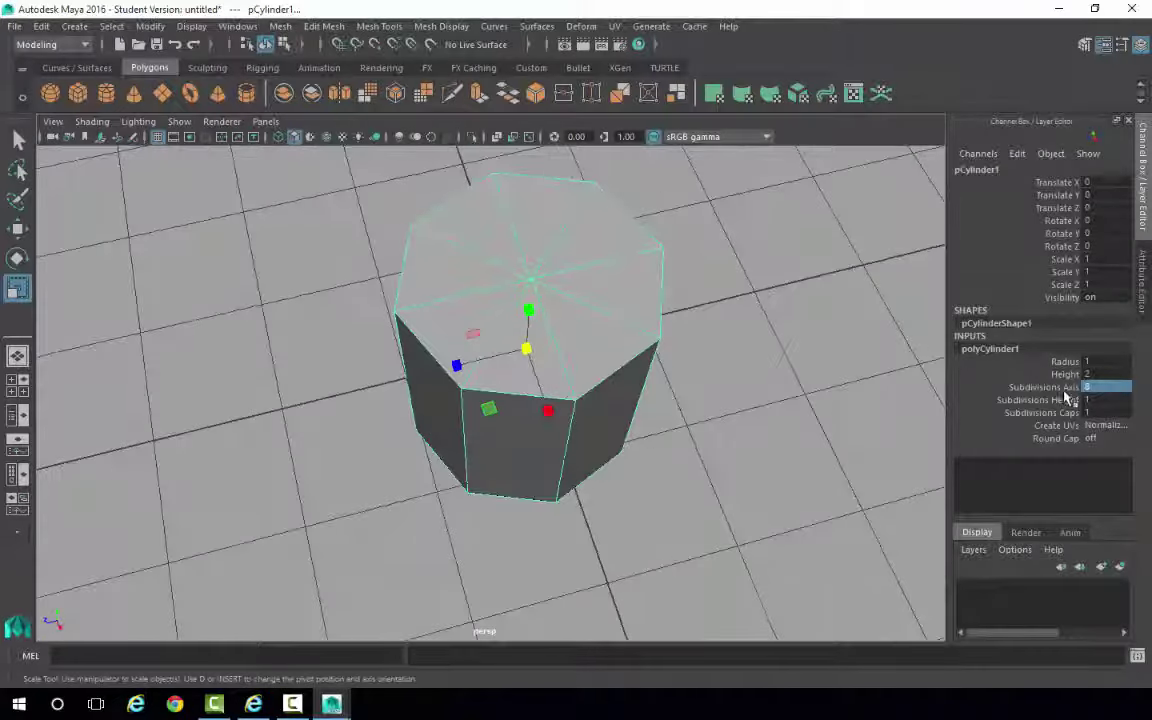
Step: Set the cylinder's Subdivisions Caps to 2
{"action": "left_click_drag", "start_coordinate": [826, 406], "coordinate": [878, 409], "text": "alt"}
{"action": "left_click", "coordinate": [1101, 413]}
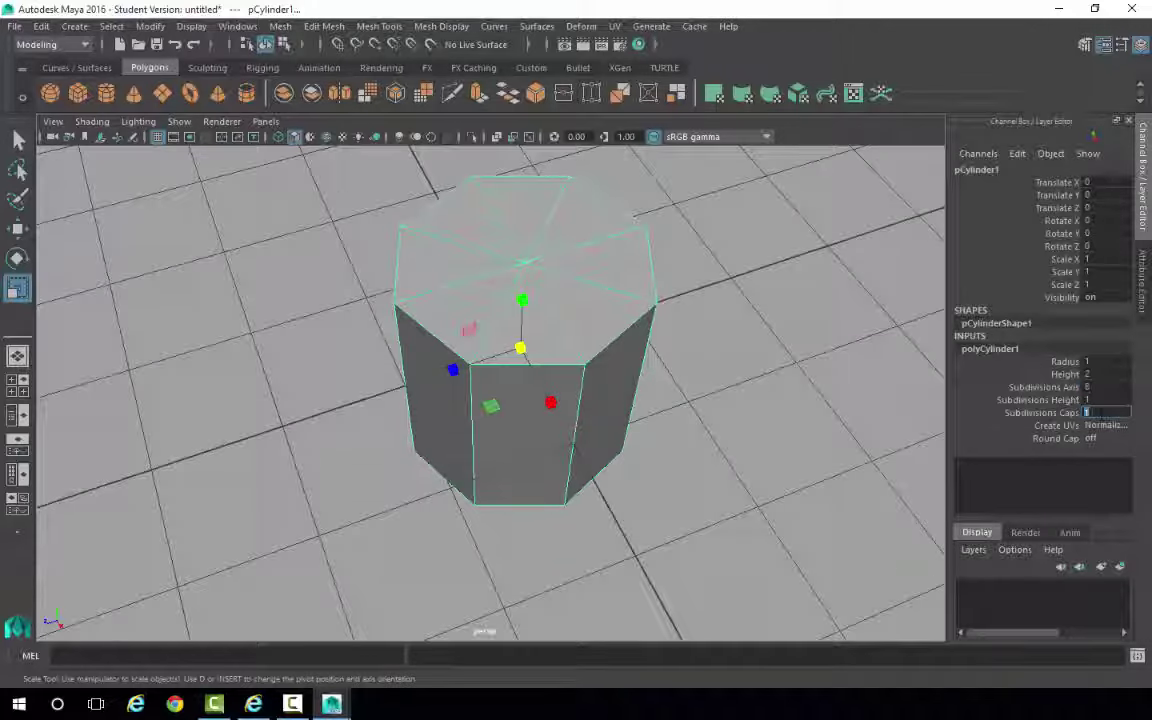
{"action": "type", "text": "2"}
{"action": "key", "text": "Tab"}
{"action": "left_click_drag", "start_coordinate": [761, 381], "coordinate": [727, 386], "text": "alt"}
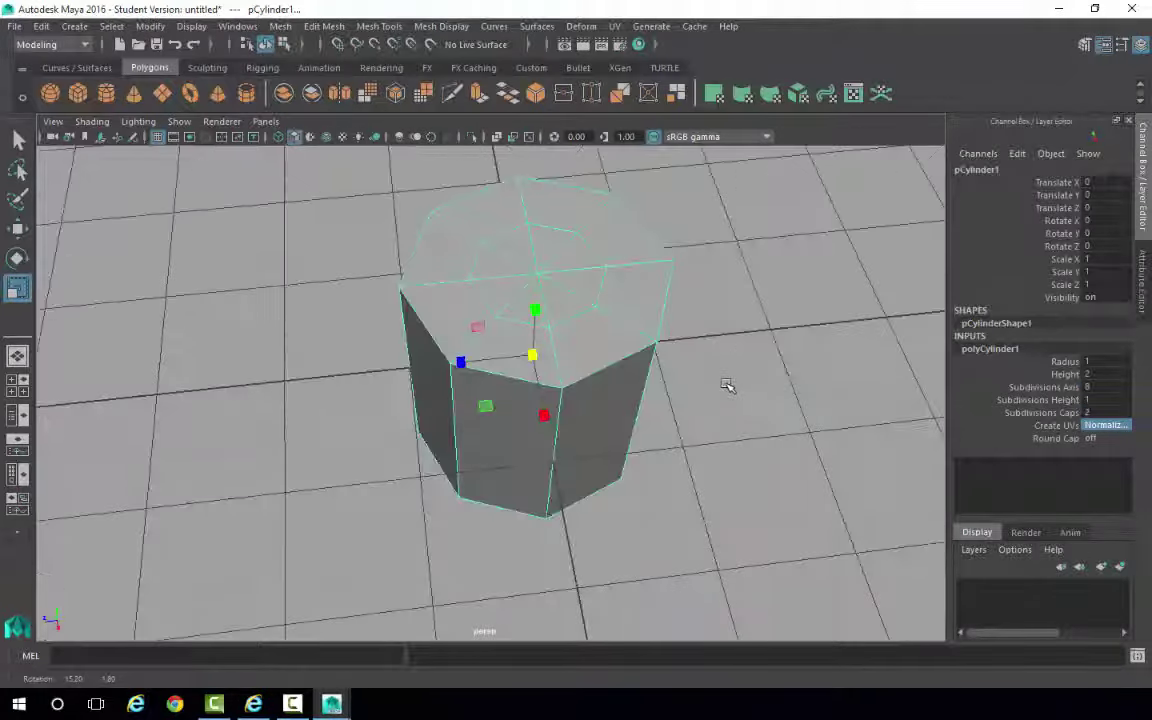
Step: Divide the cylinder's sides by trying a Subdivisions Height of 2 and settling on 3
{"action": "left_click", "coordinate": [1088, 400]}
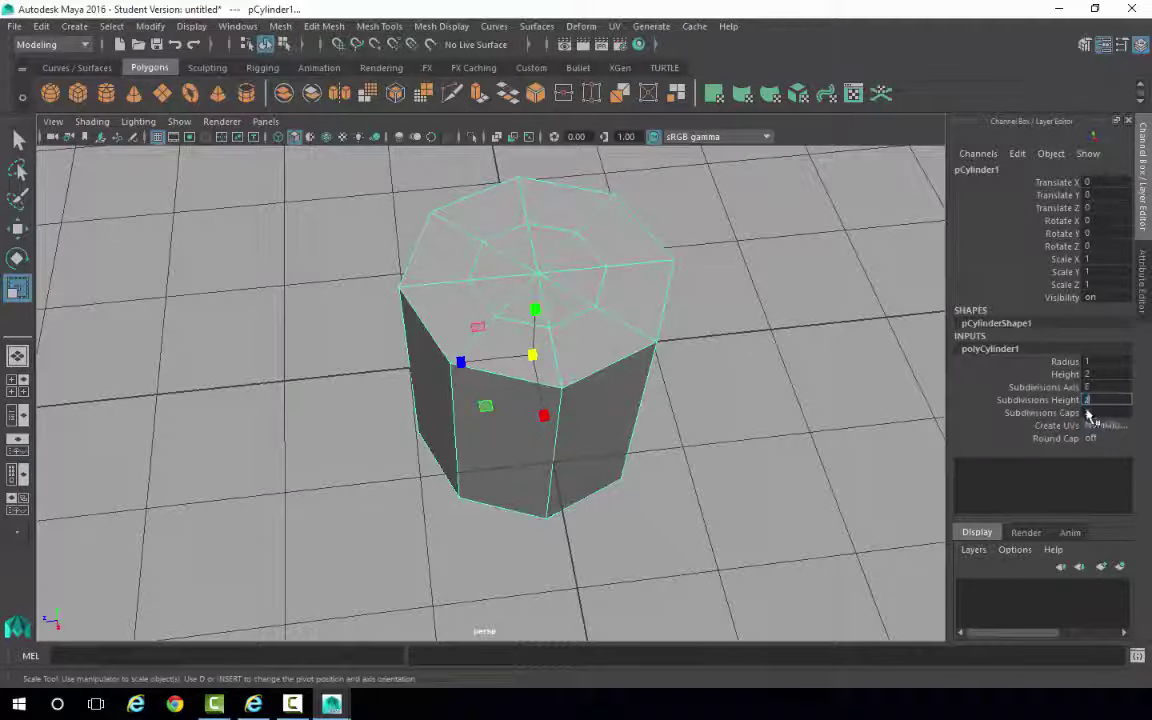
{"action": "type", "text": "2"}
{"action": "key", "text": "Tab"}
{"action": "left_click_drag", "start_coordinate": [648, 463], "coordinate": [760, 400], "text": "alt"}
{"action": "left_click", "coordinate": [1097, 400]}
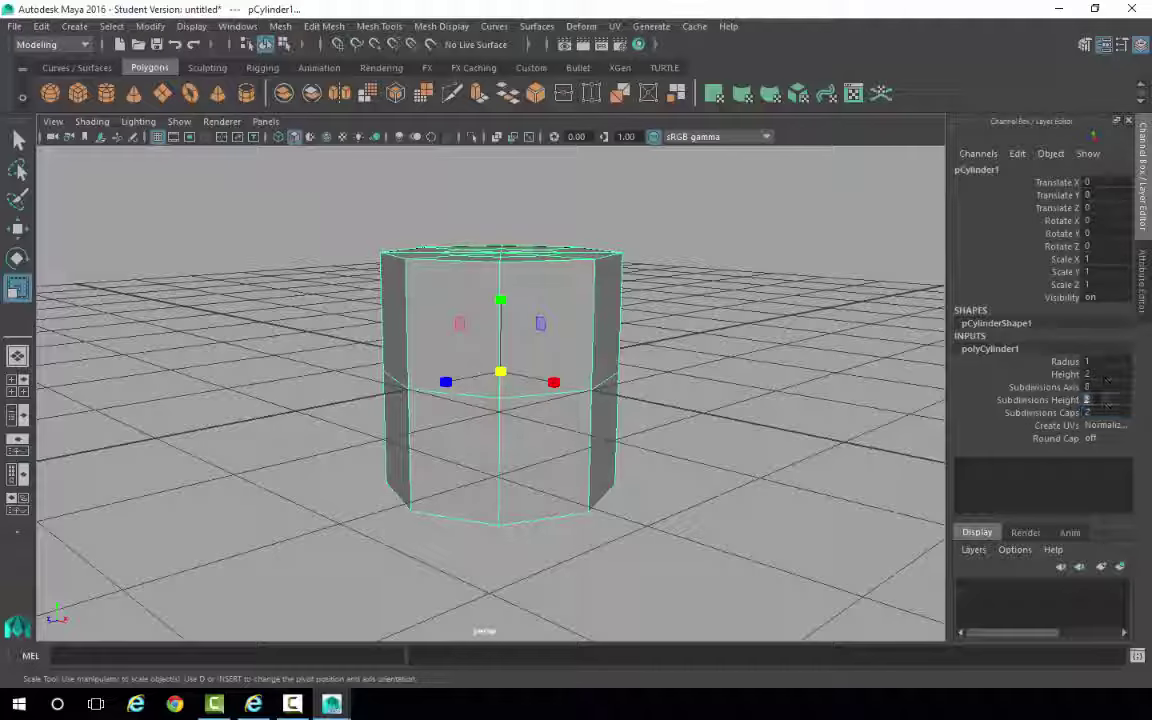
{"action": "type", "text": "3"}
{"action": "key", "text": "Tab"}
{"action": "left_click_drag", "start_coordinate": [678, 393], "coordinate": [608, 373], "text": "alt"}
Step: Switch the cylinder to edge mode, try selecting its upper horizontal side edges one at a time, and clear the selection
{"action": "right_click_drag", "start_coordinate": [608, 370], "coordinate": [609, 352]}
{"action": "left_click_drag", "start_coordinate": [729, 365], "coordinate": [561, 380], "text": "alt"}
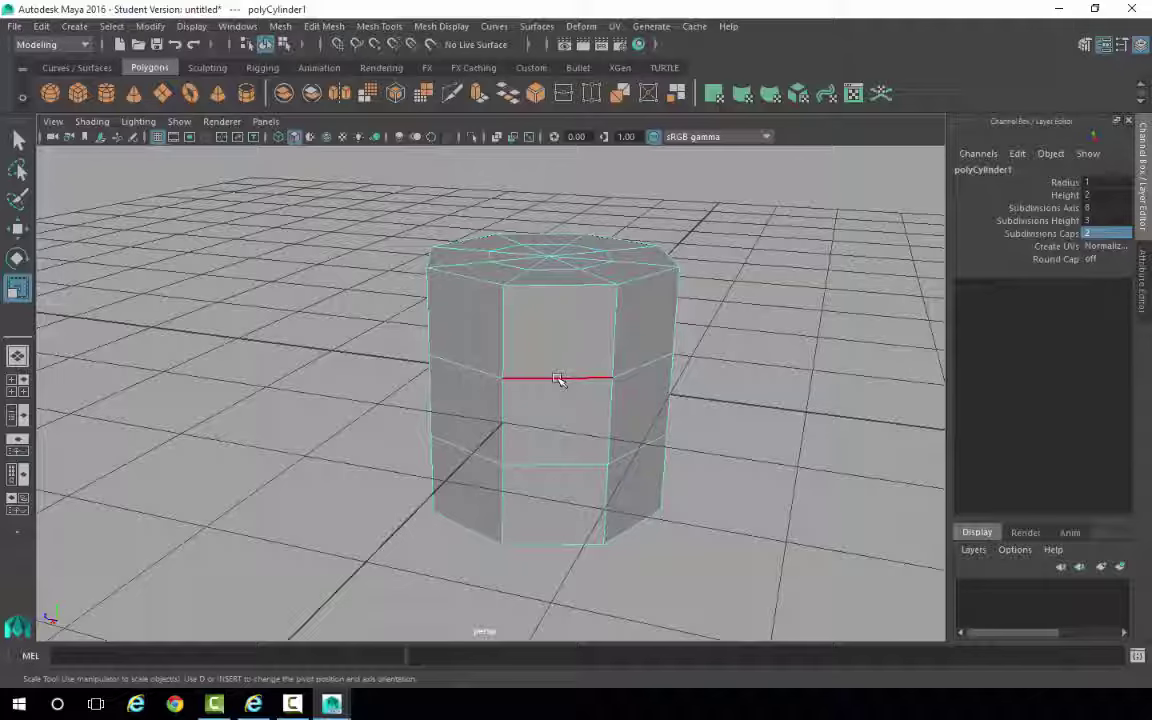
{"action": "left_click", "coordinate": [558, 379]}
{"action": "left_click", "coordinate": [648, 365], "text": "shift"}
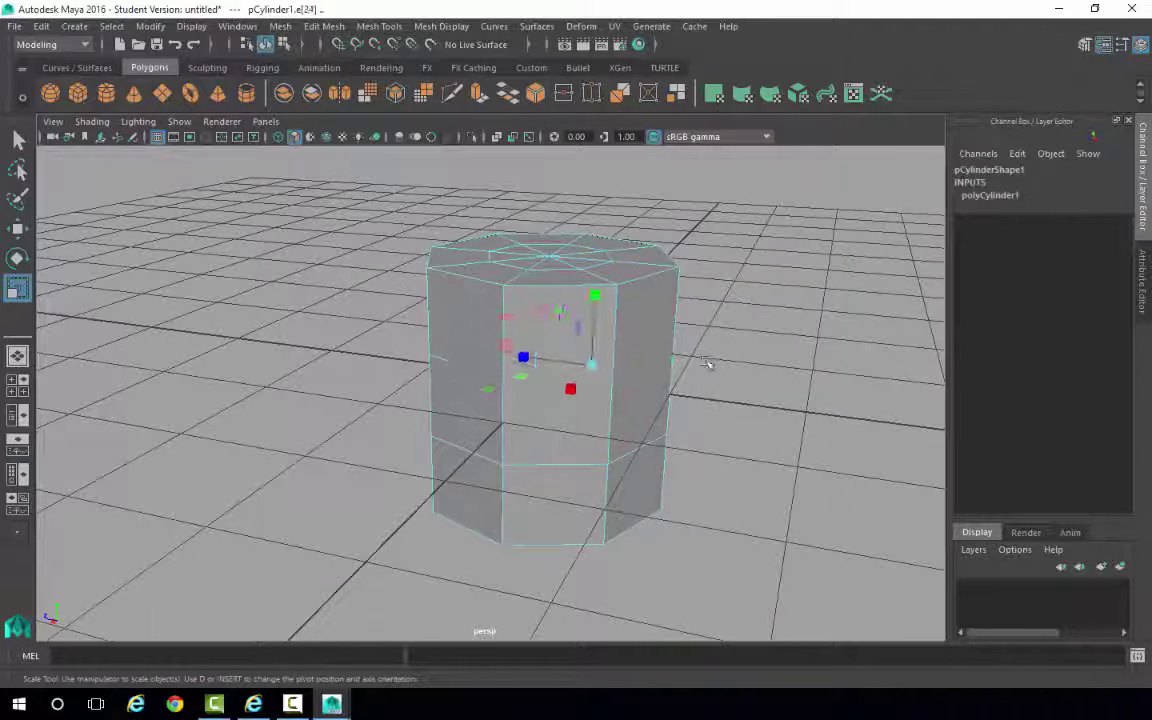
{"action": "left_click_drag", "start_coordinate": [754, 363], "coordinate": [589, 437], "text": "alt"}
{"action": "left_click", "coordinate": [596, 436], "text": "shift"}
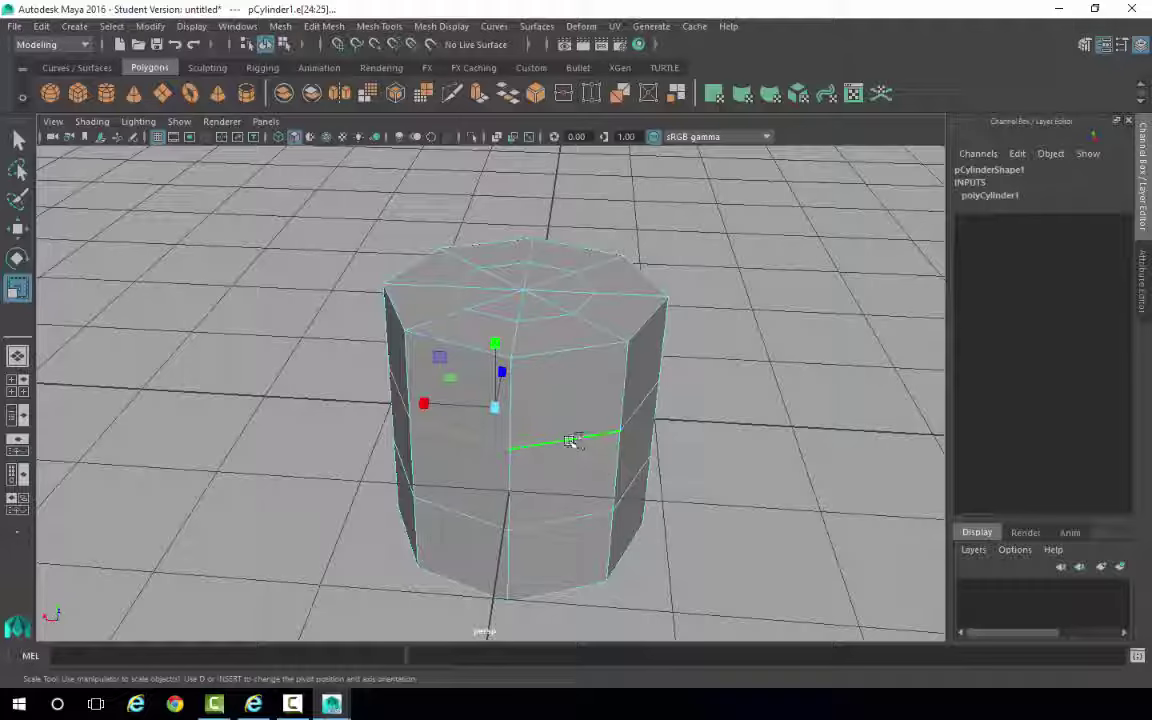
{"action": "left_click", "coordinate": [570, 441], "text": "shift"}
{"action": "left_click_drag", "start_coordinate": [748, 453], "coordinate": [746, 498], "text": "alt"}
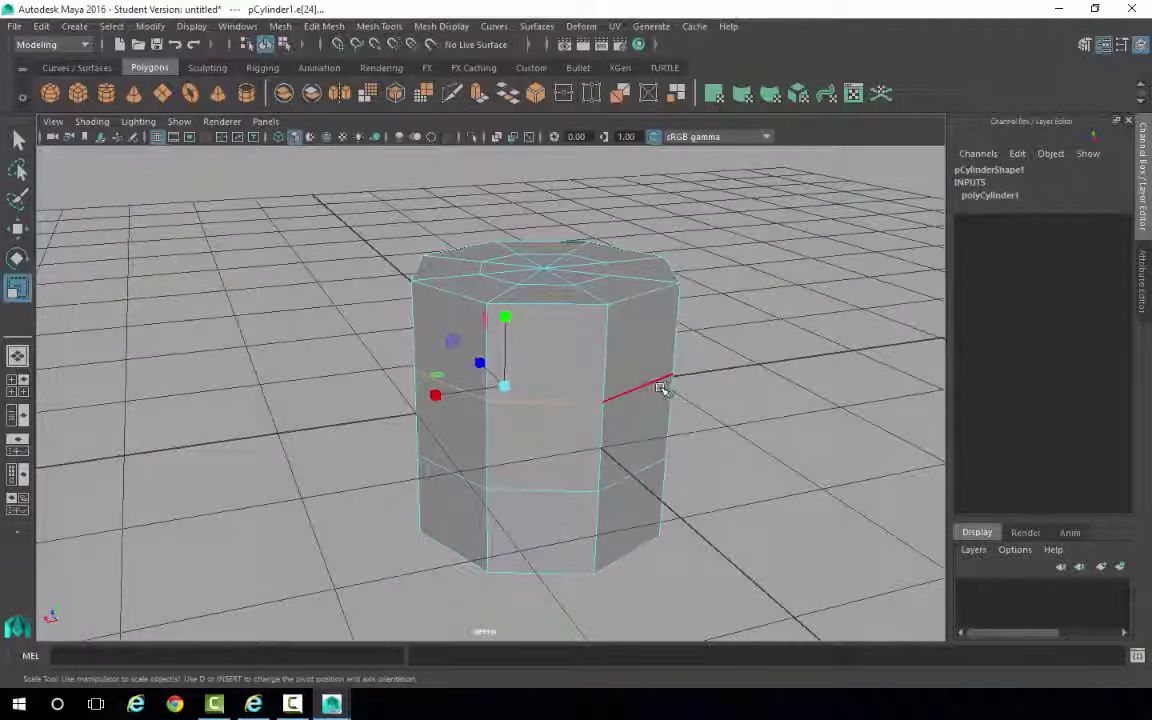
{"action": "left_click", "coordinate": [740, 399]}
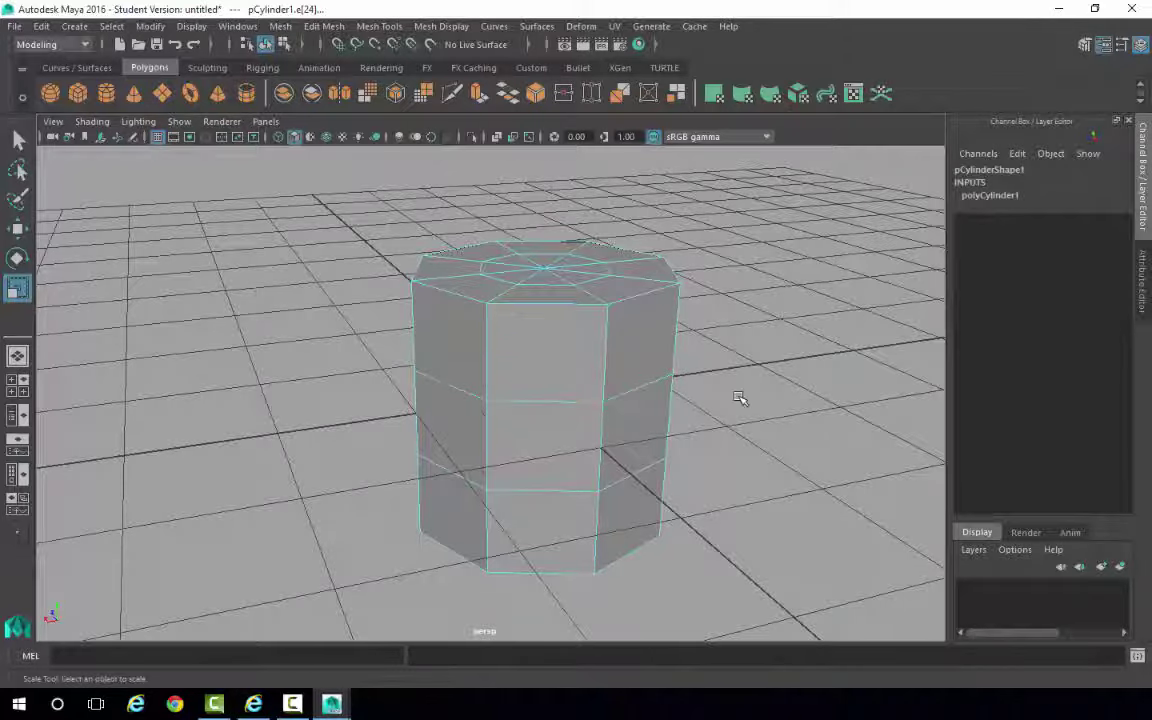
Step: Select the complete upper edge loop around the cylinder's sides and move it up about 0.4 units, close to the top rim
{"action": "left_click_drag", "start_coordinate": [740, 399], "coordinate": [651, 453], "text": "alt"}
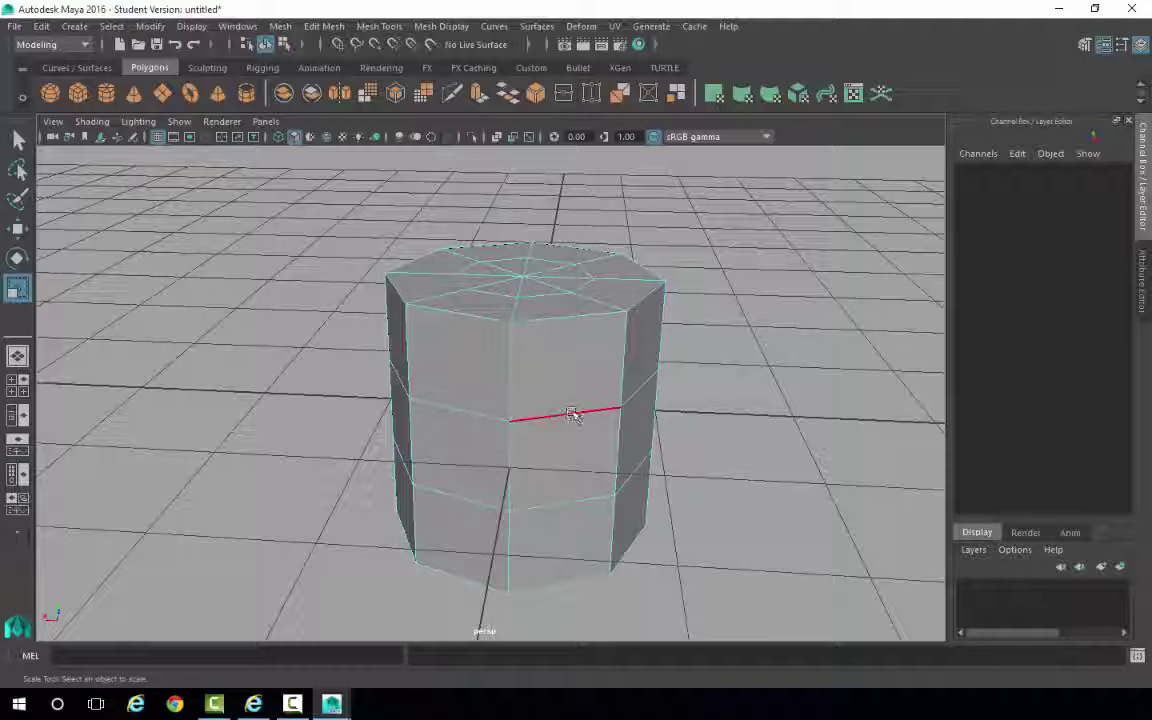
{"action": "double_click", "coordinate": [572, 415]}
{"action": "left_click_drag", "start_coordinate": [733, 424], "coordinate": [480, 422], "text": "alt"}
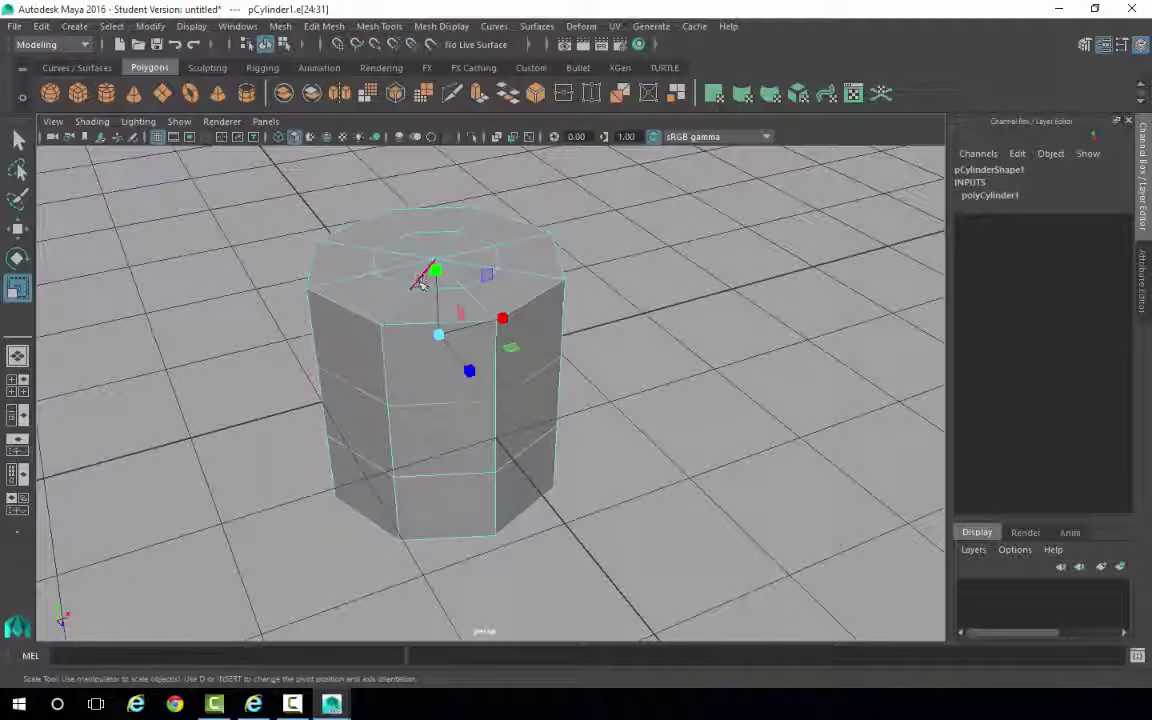
{"action": "left_click", "coordinate": [17, 228]}
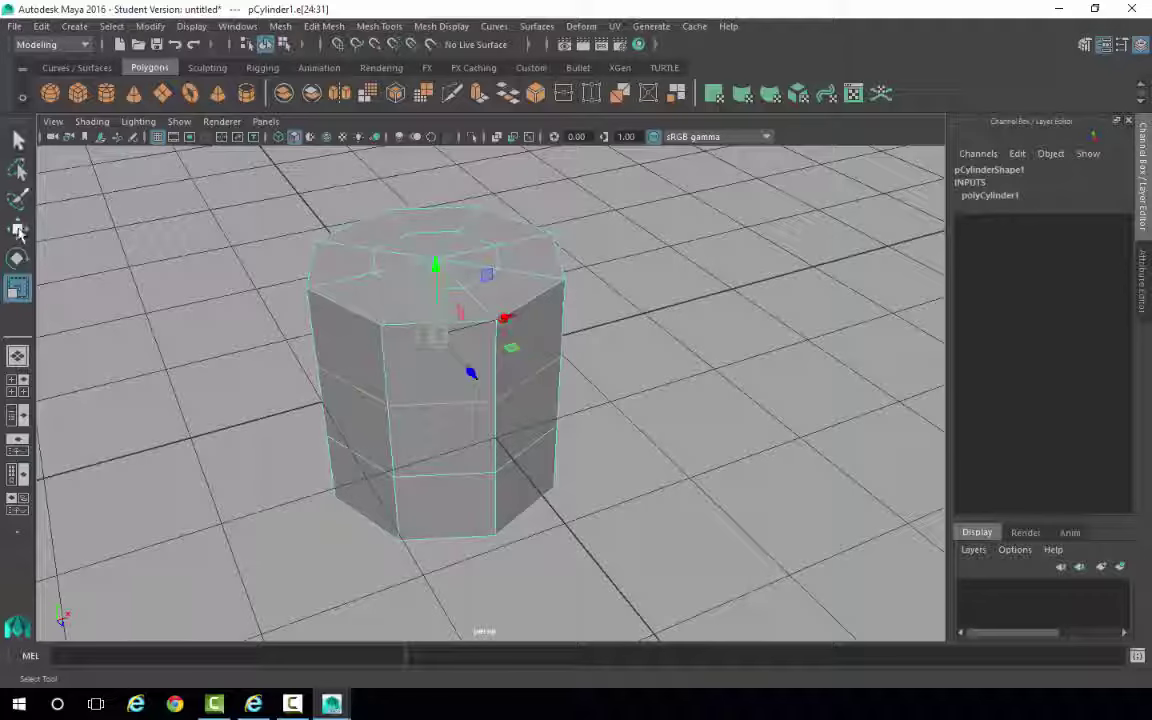
{"action": "middle_click_drag", "start_coordinate": [438, 265], "coordinate": [436, 257]}
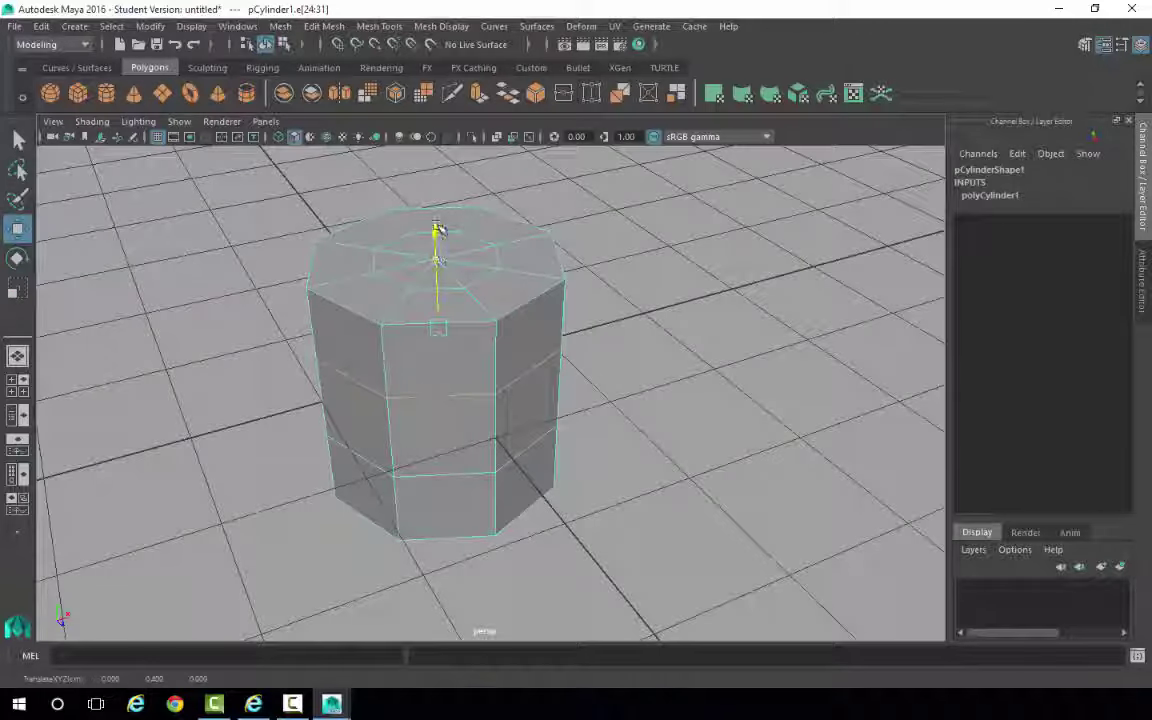
Step: Select the lower edge loop around the cylinder's sides and move it up to just beneath the raised upper loop
{"action": "left_click_drag", "start_coordinate": [460, 318], "coordinate": [477, 484], "text": "alt"}
{"action": "double_click", "coordinate": [467, 467]}
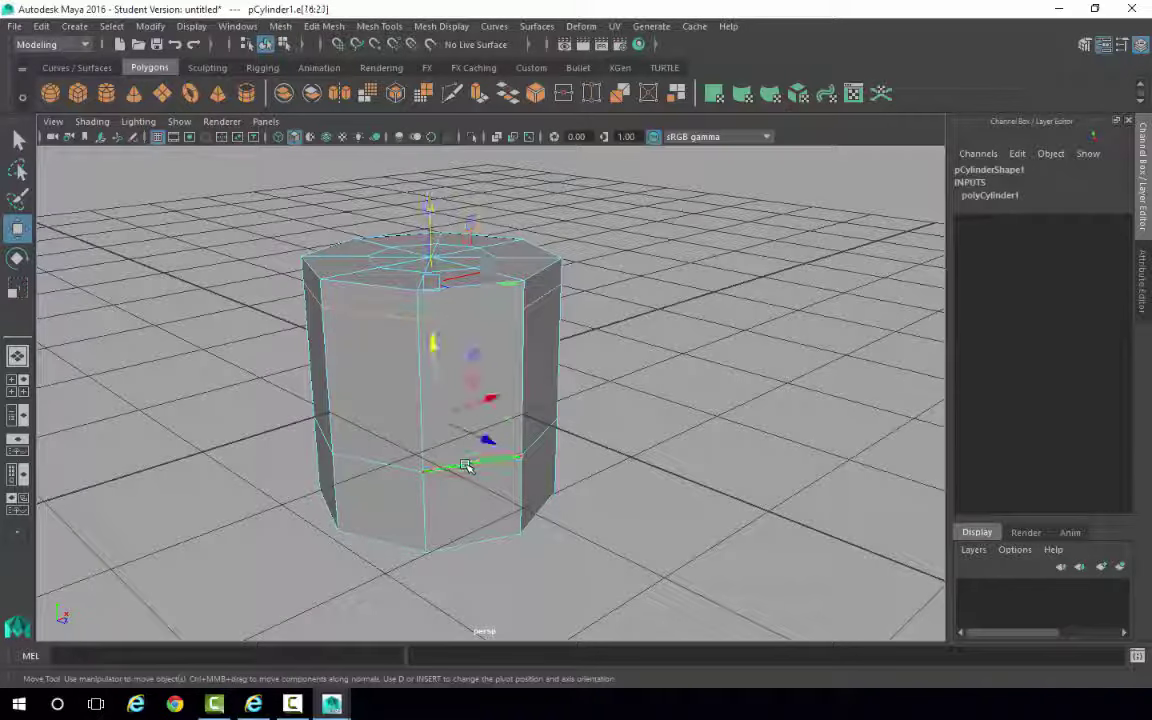
{"action": "middle_click_drag", "start_coordinate": [436, 345], "coordinate": [435, 307]}
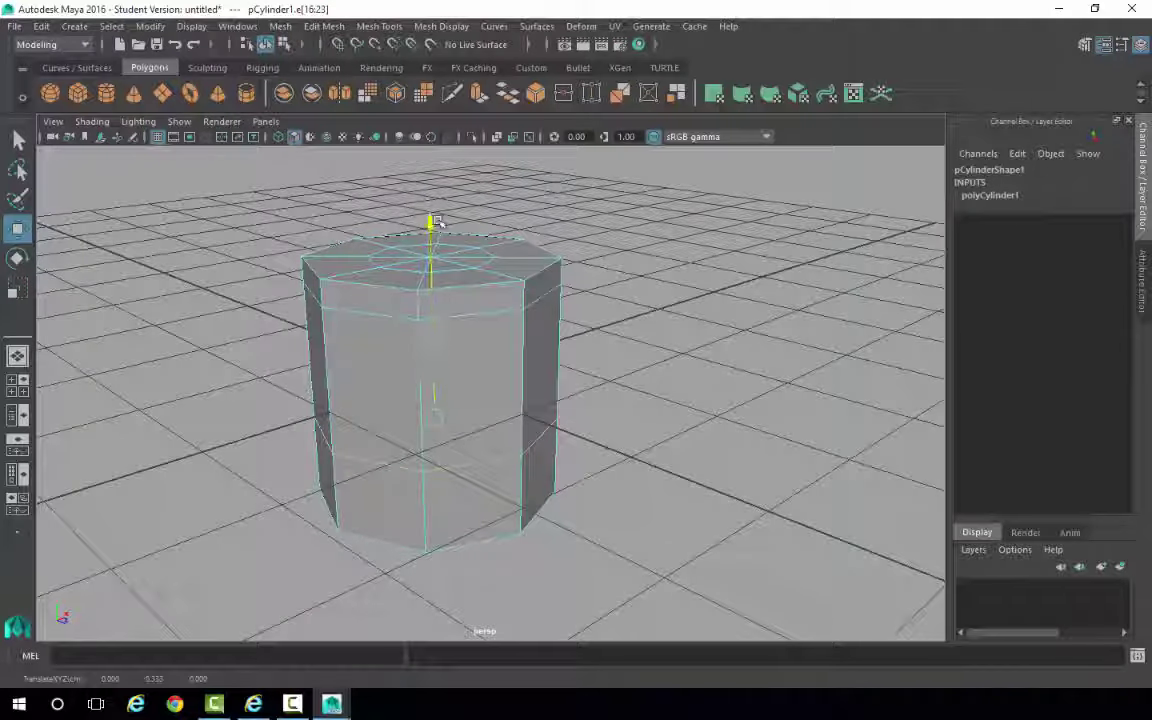
{"action": "middle_click_drag", "start_coordinate": [436, 221], "coordinate": [438, 221]}
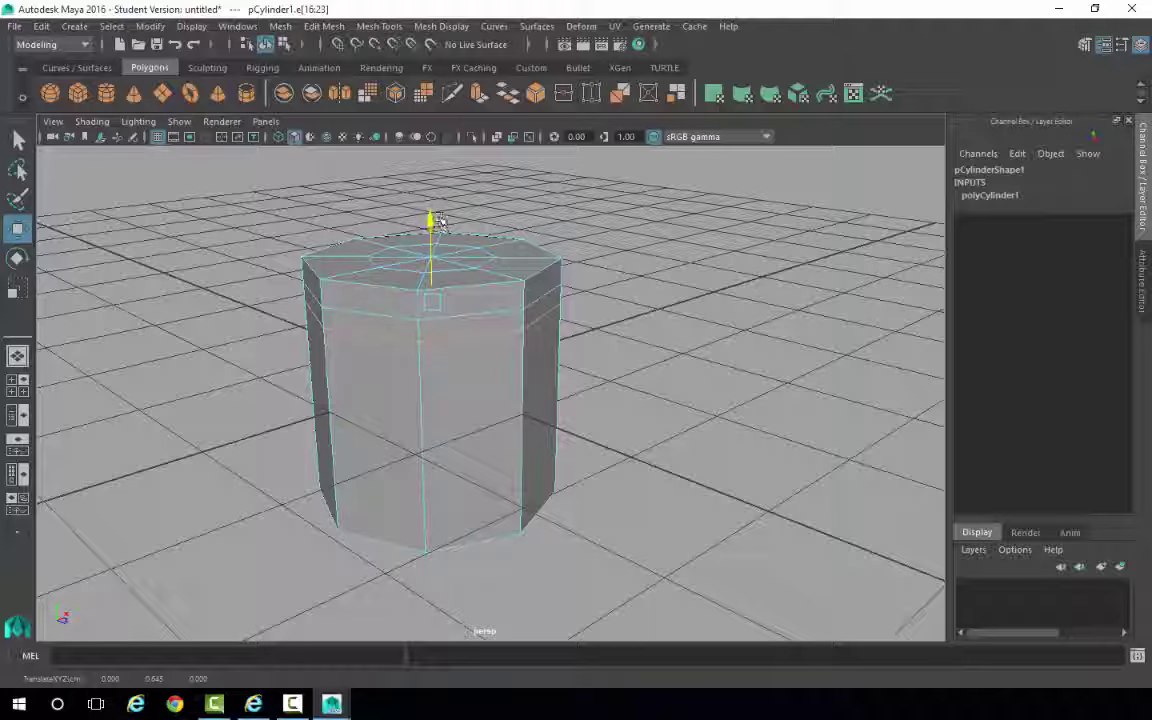
Step: Select the cylinder's bottom outer edge loop, scale it inward to about 0.6 to taper the body, and clear the selection
{"action": "left_click_drag", "start_coordinate": [442, 216], "coordinate": [470, 527], "text": "alt"}
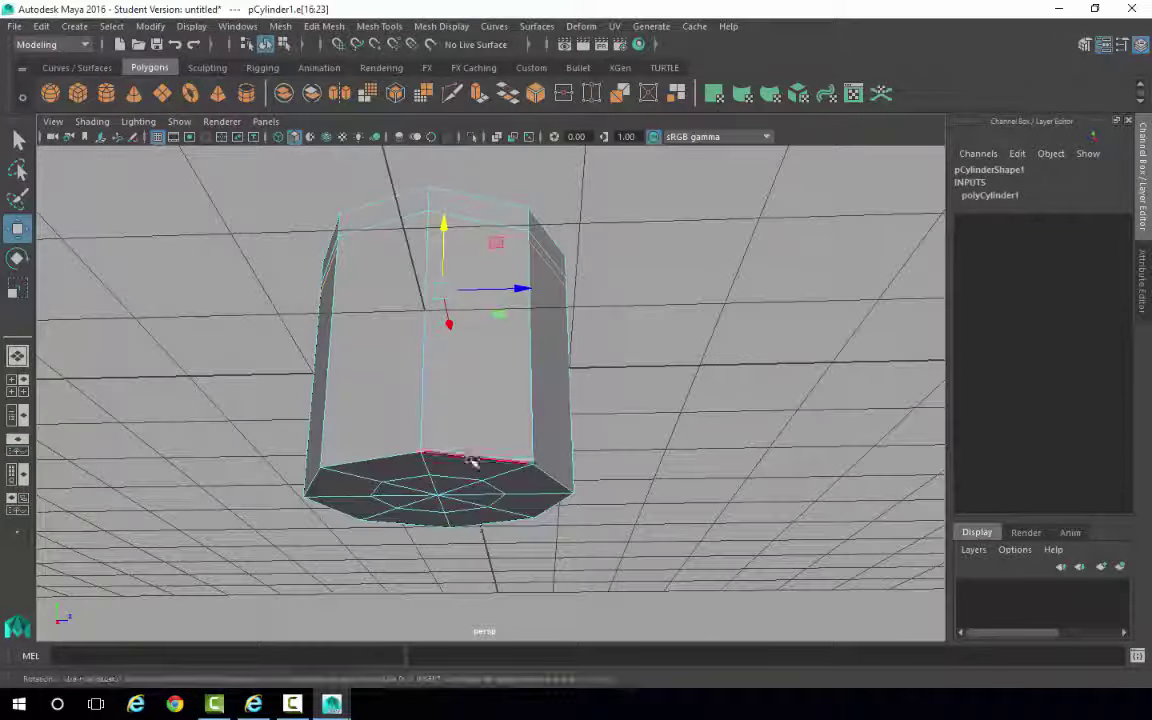
{"action": "left_click_drag", "start_coordinate": [469, 458], "coordinate": [250, 411], "text": "alt"}
{"action": "left_click", "coordinate": [17, 289]}
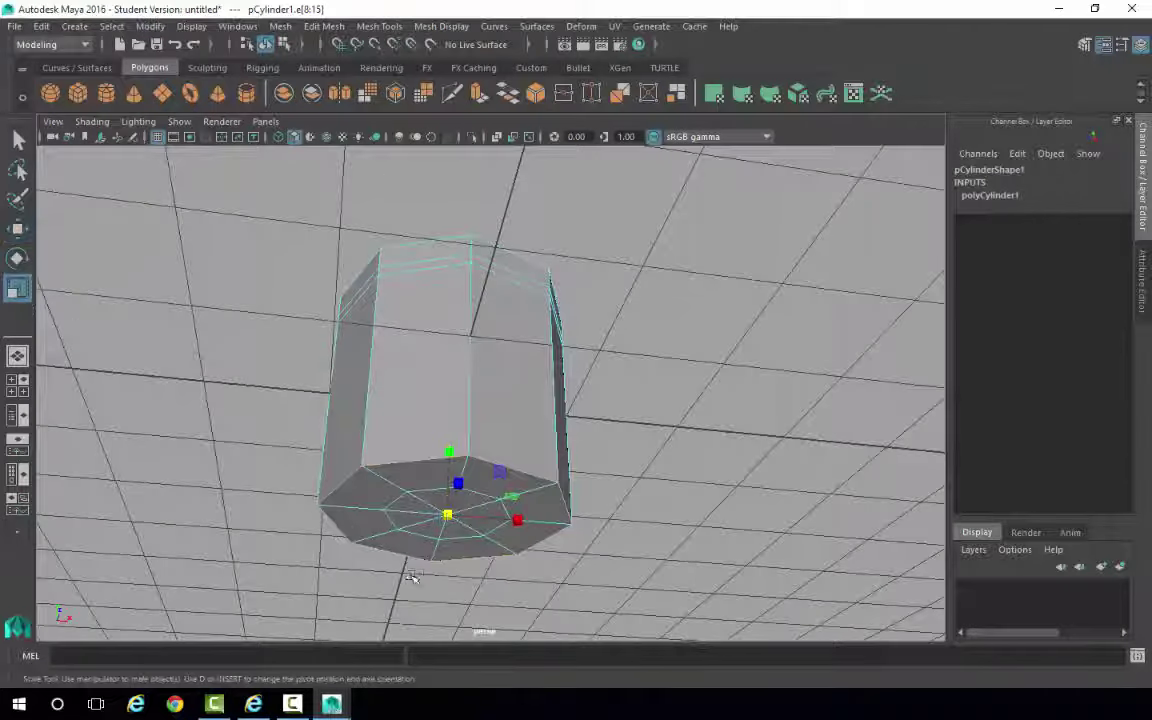
{"action": "left_click_drag", "start_coordinate": [444, 511], "coordinate": [374, 516]}
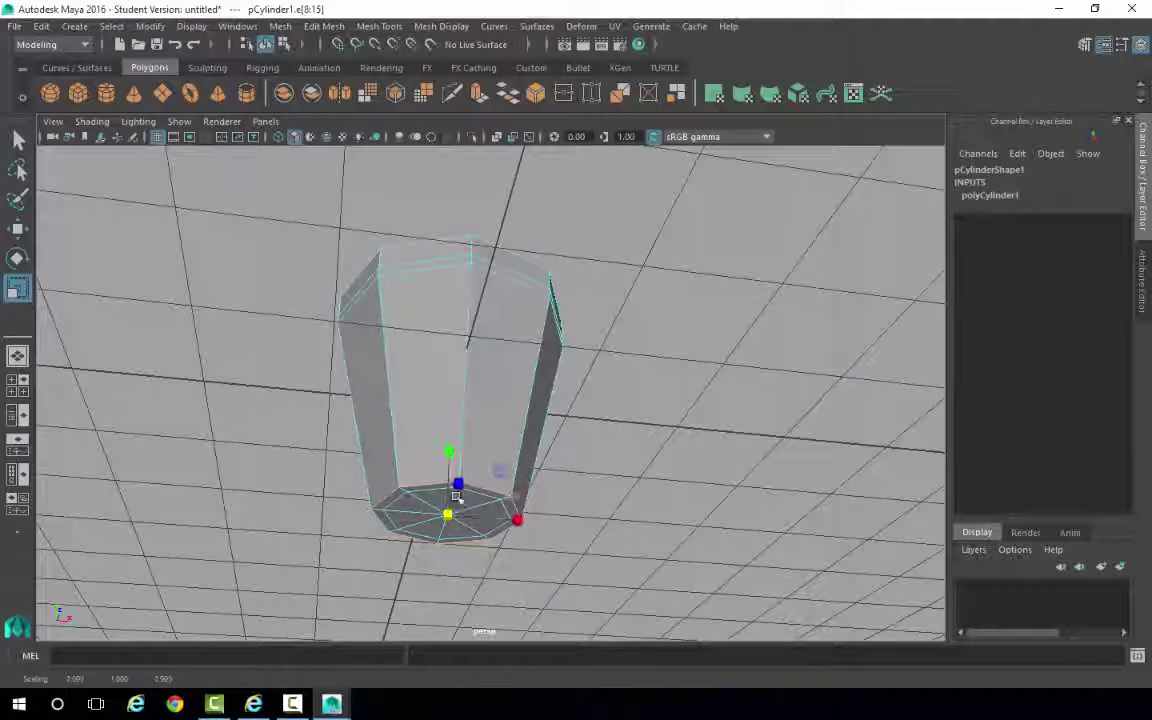
{"action": "left_click_drag", "start_coordinate": [533, 350], "coordinate": [620, 450], "text": "alt"}
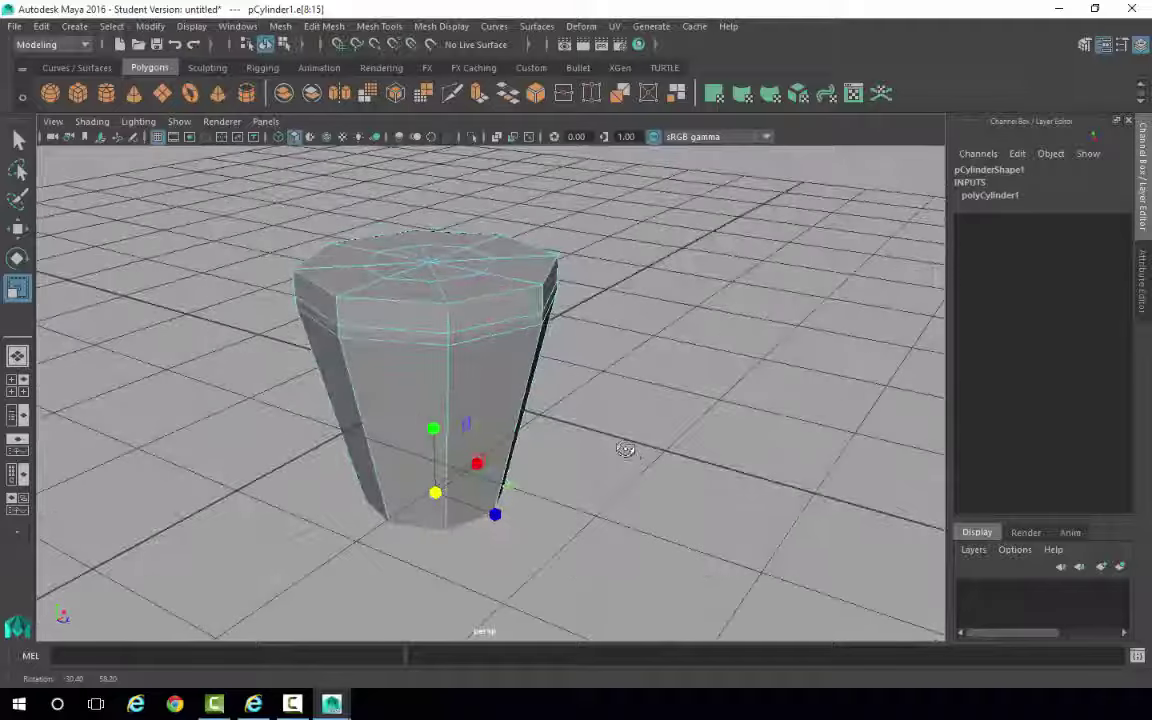
{"action": "left_click", "coordinate": [465, 470]}
{"action": "left_click_drag", "start_coordinate": [465, 470], "coordinate": [610, 289], "text": "alt"}
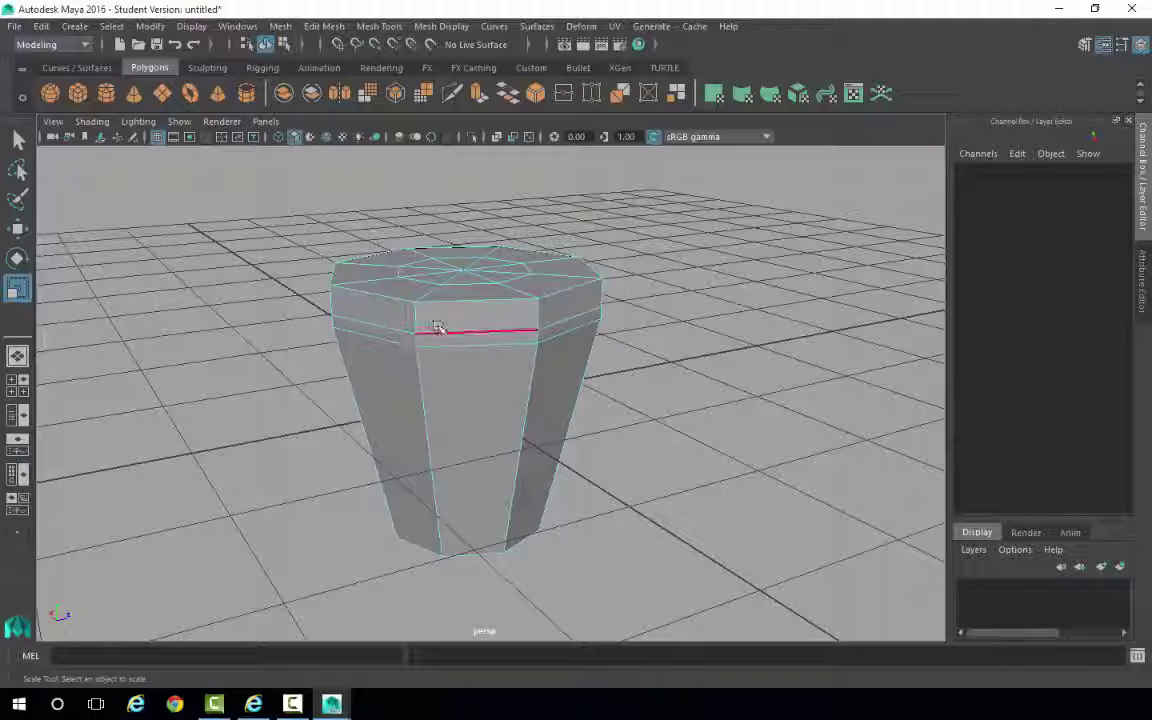
Step: Select the inner edge loop on the cylinder's top cap and convert the selection to vertices
{"action": "left_click_drag", "start_coordinate": [612, 300], "coordinate": [490, 338], "text": "alt"}
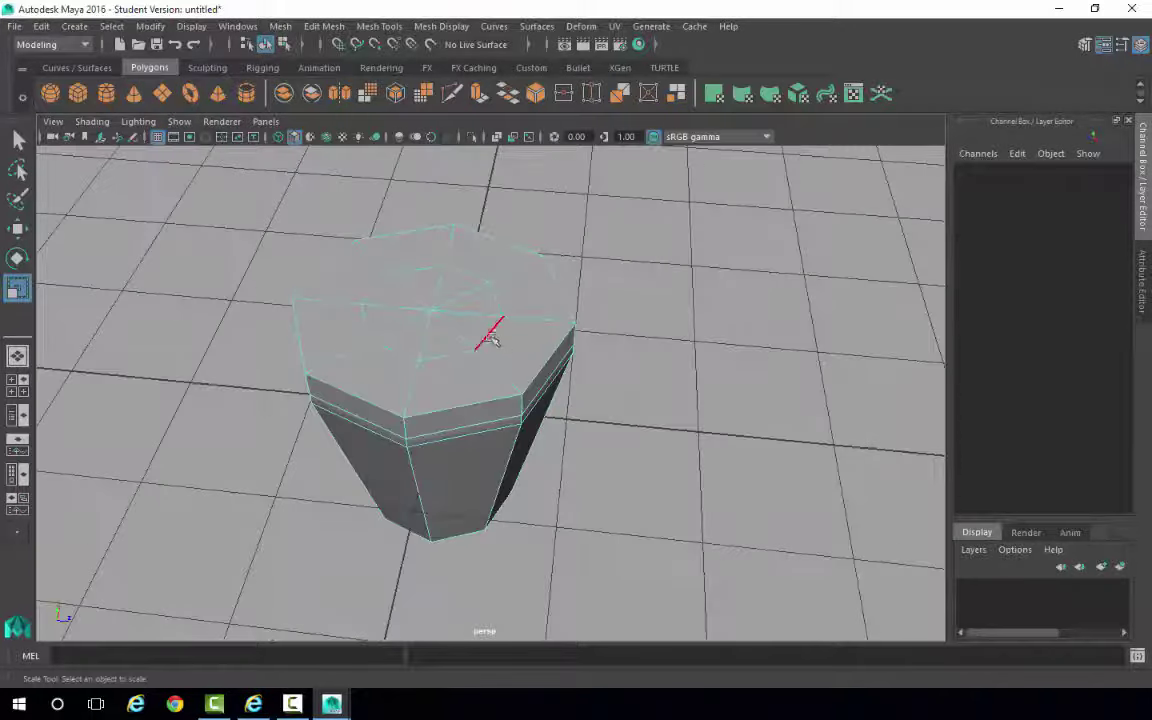
{"action": "double_click", "coordinate": [485, 338]}
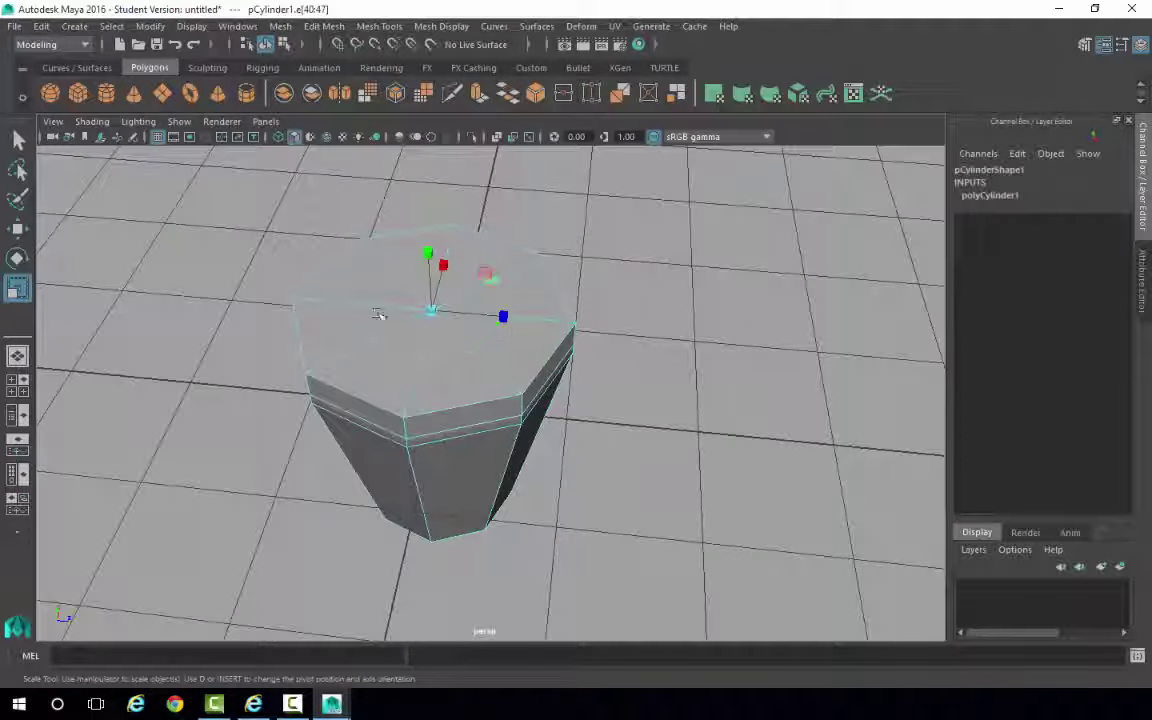
{"action": "left_click_drag", "start_coordinate": [431, 310], "coordinate": [485, 316]}
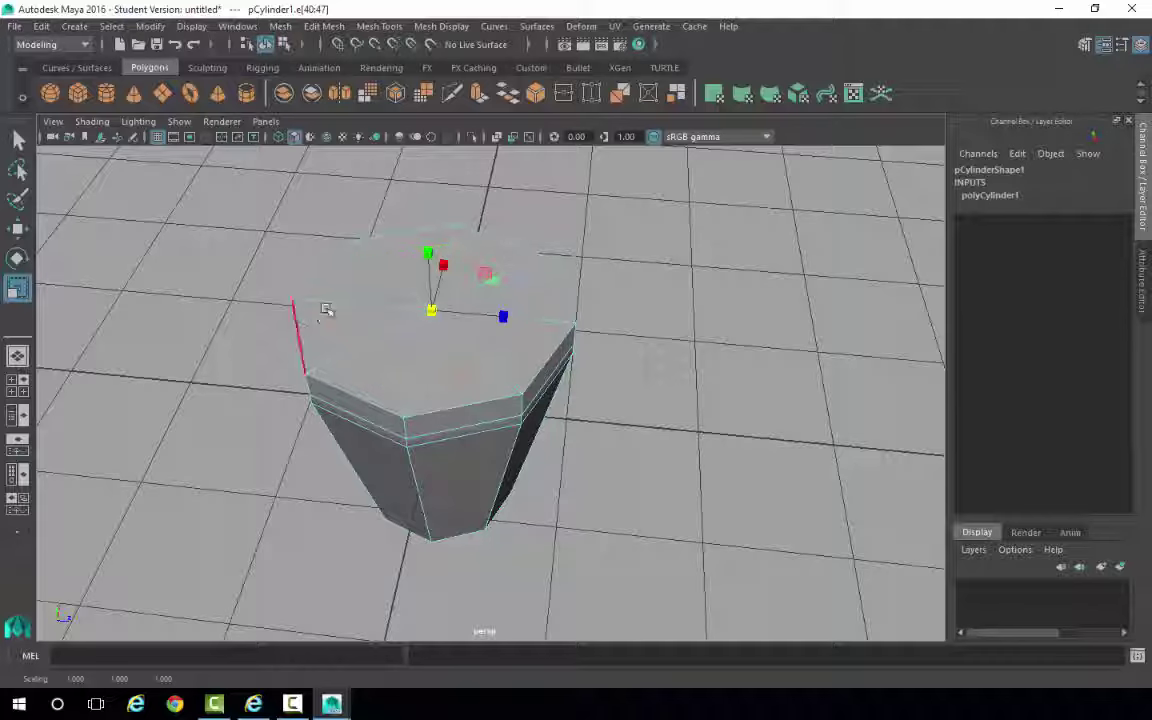
{"action": "right_click", "coordinate": [685, 288], "text": "shift"}
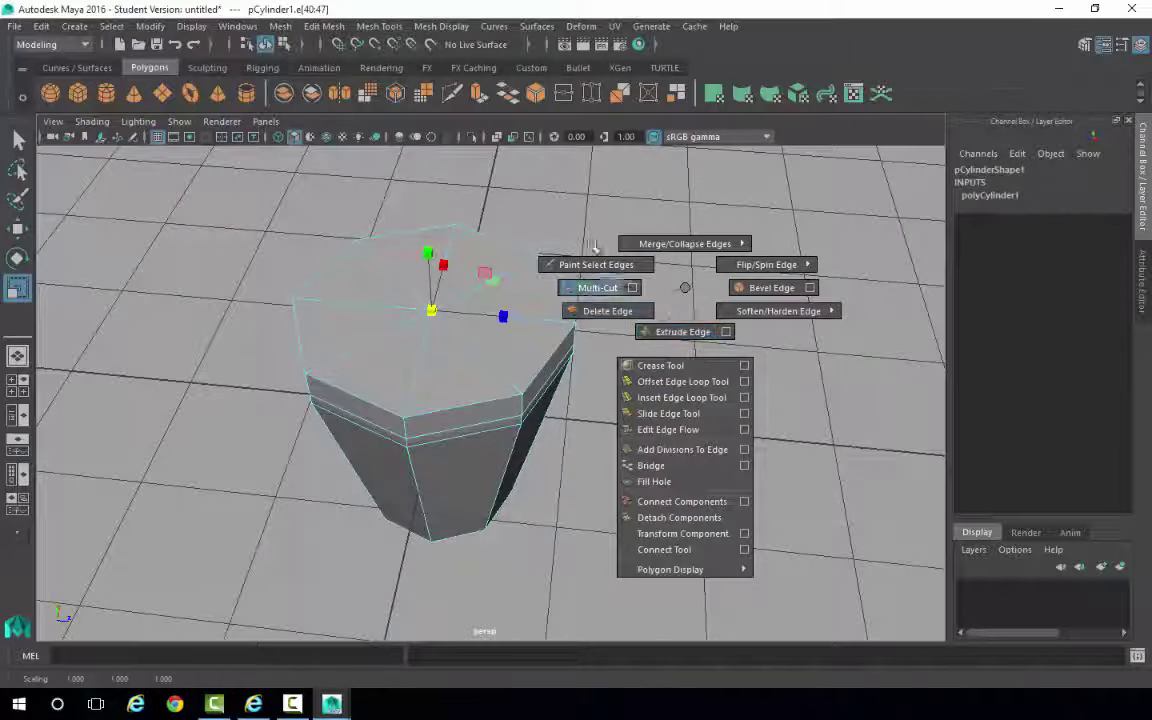
{"action": "right_click_drag", "start_coordinate": [701, 300], "coordinate": [664, 280], "text": "shift"}
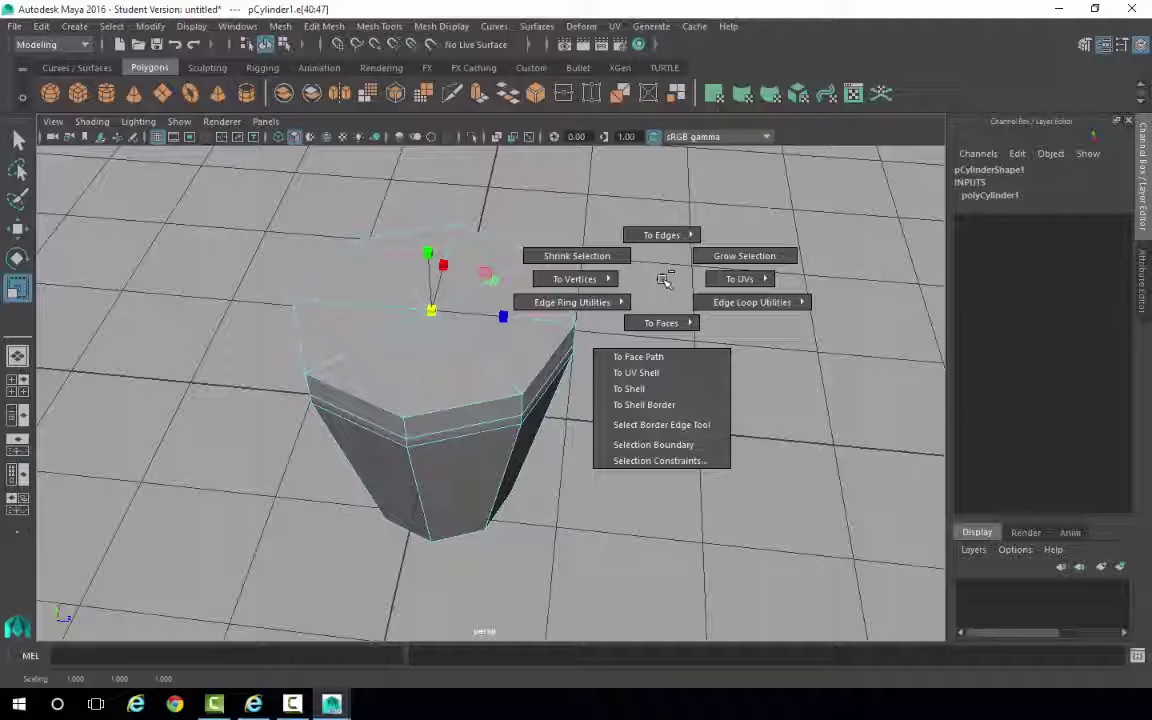
{"action": "right_click_drag", "start_coordinate": [664, 280], "coordinate": [536, 280], "text": "ctrl"}
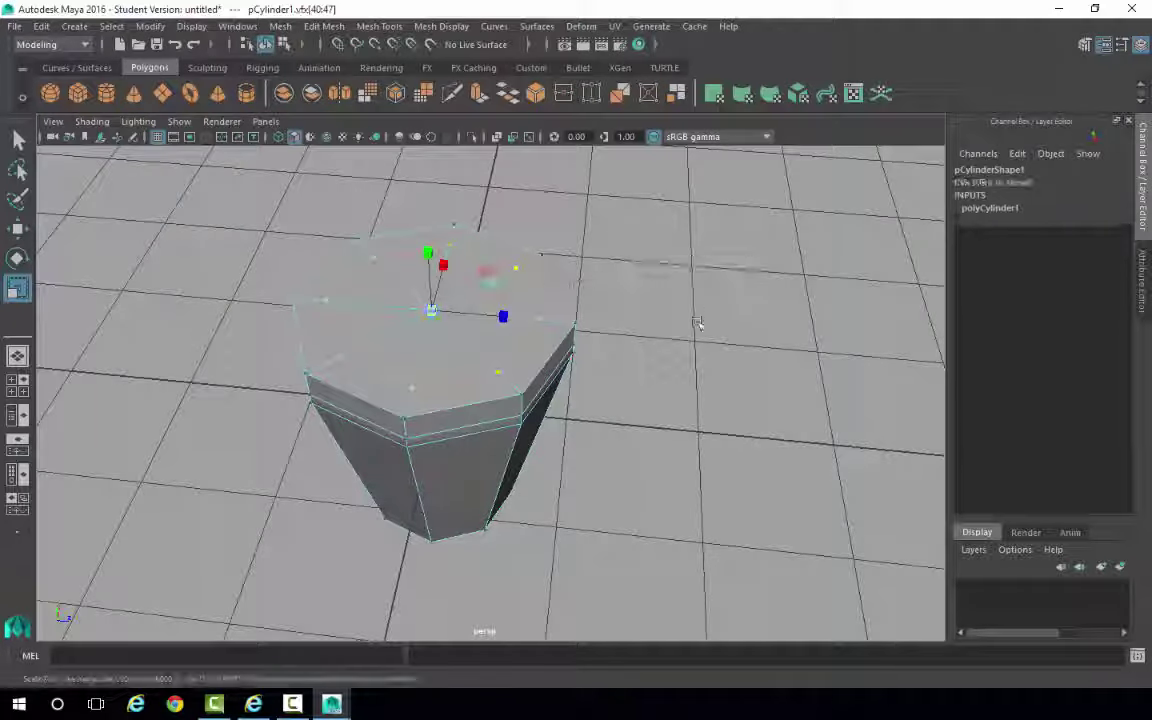
Step: Add the top cap's centre vertex to the selection, lower these vertices deep into the body to hollow it, and clear the selection
{"action": "left_click_drag", "start_coordinate": [698, 323], "coordinate": [664, 315], "text": "alt"}
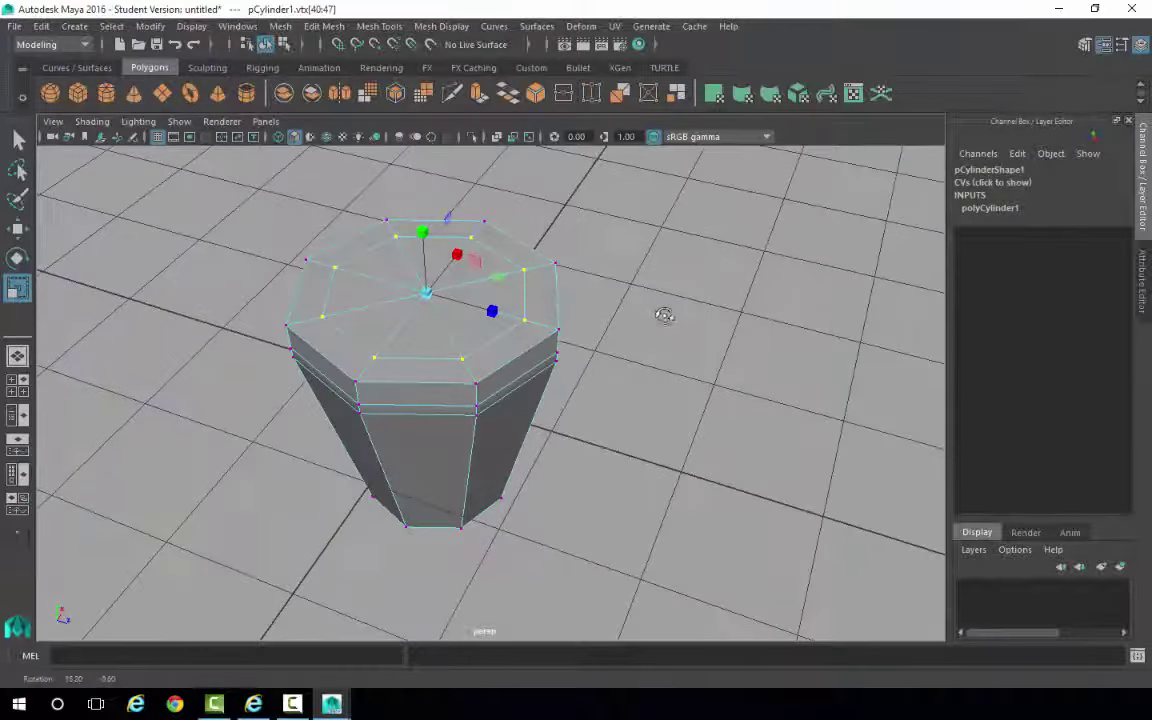
{"action": "key", "text": "q"}
{"action": "left_click_drag", "start_coordinate": [492, 304], "coordinate": [478, 314], "text": "alt"}
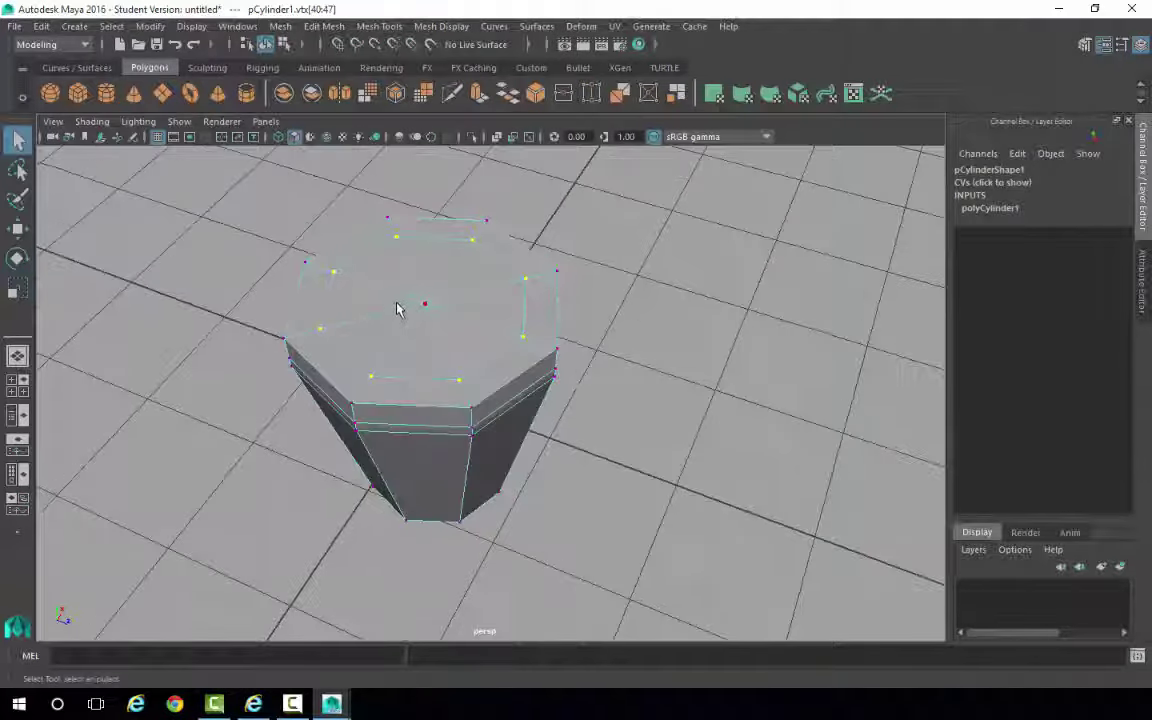
{"action": "left_click", "coordinate": [429, 306], "text": "shift"}
{"action": "left_click_drag", "start_coordinate": [565, 355], "coordinate": [540, 365], "text": "alt"}
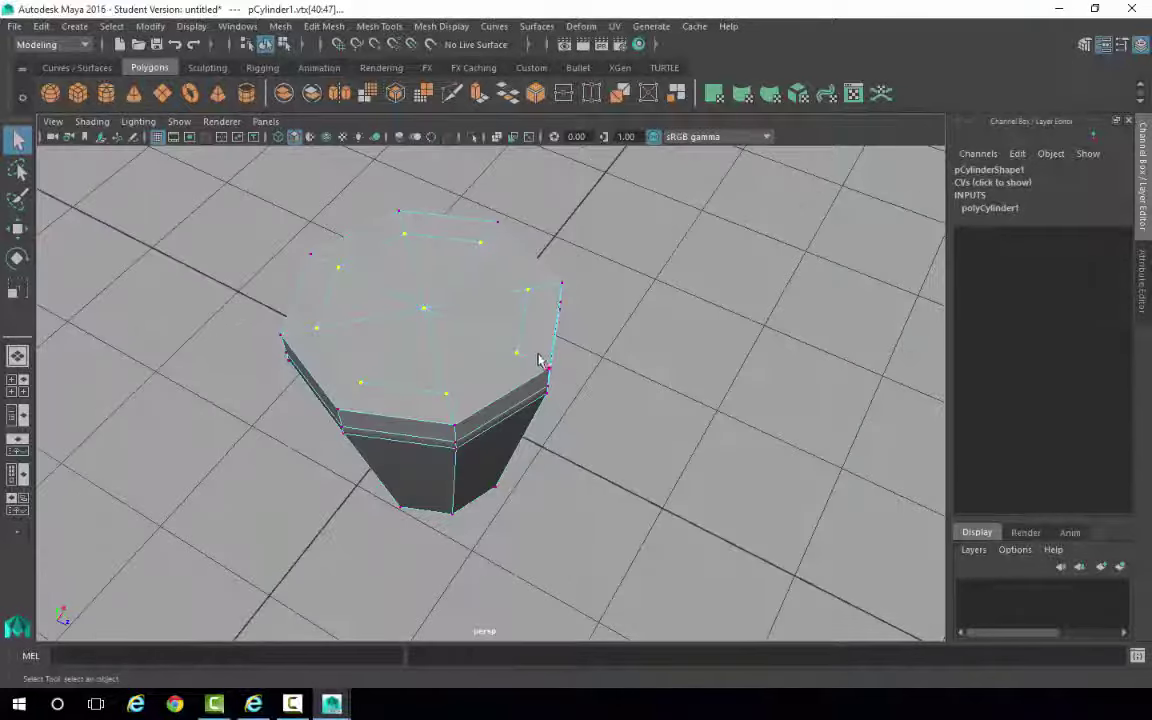
{"action": "key", "text": "w"}
{"action": "left_click_drag", "start_coordinate": [640, 447], "coordinate": [632, 340], "text": "alt"}
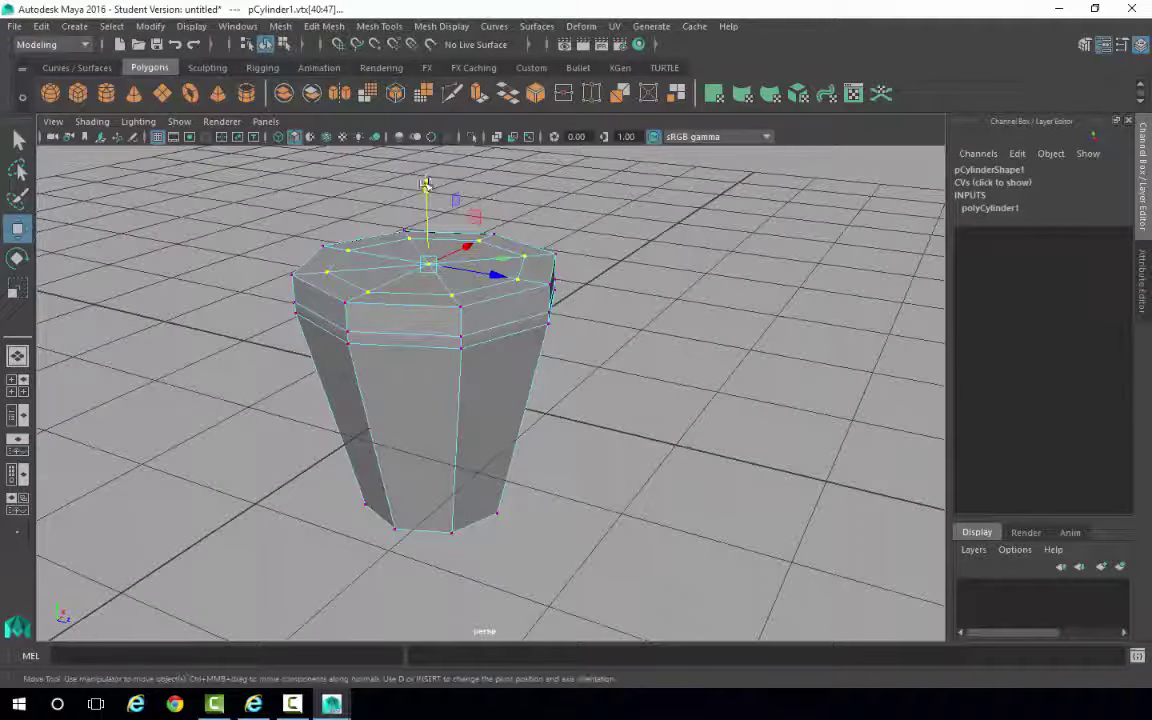
{"action": "left_click_drag", "start_coordinate": [425, 183], "coordinate": [479, 321]}
{"action": "left_click", "coordinate": [440, 413]}
Step: In edge mode, select the pot's top edge loop, scale it slightly inward and lower it to form a thick rim
{"action": "right_click_drag", "start_coordinate": [560, 259], "coordinate": [562, 328]}
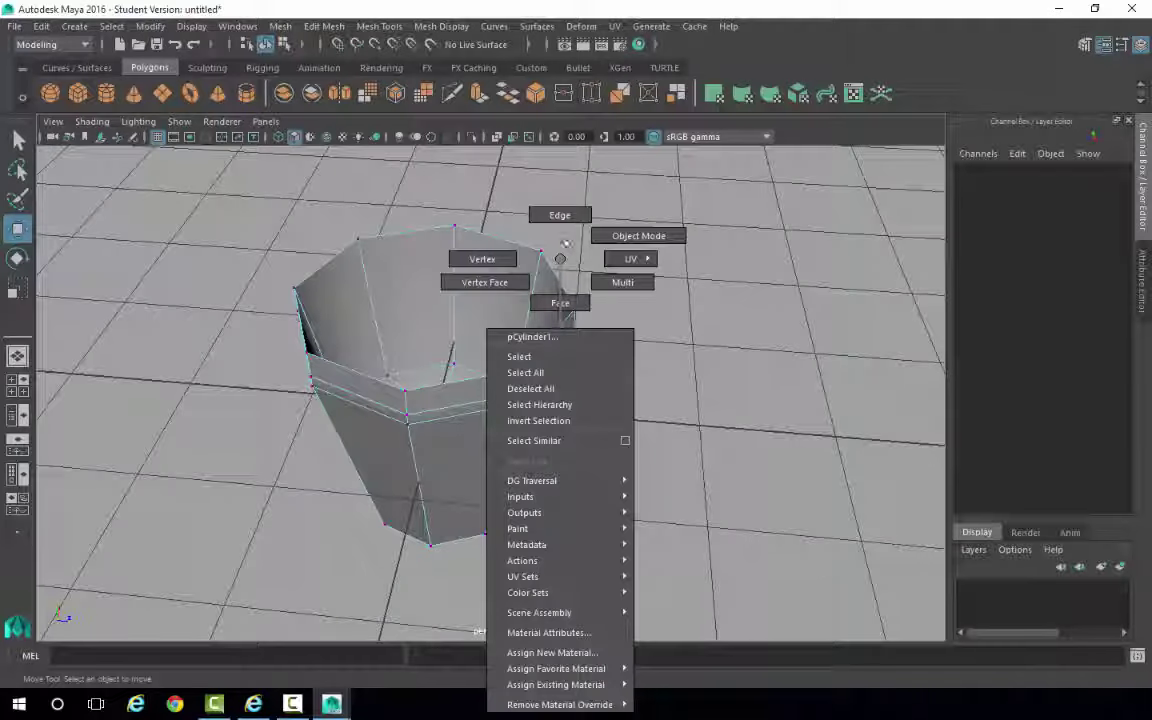
{"action": "right_click_drag", "start_coordinate": [565, 243], "coordinate": [562, 215]}
{"action": "left_click", "coordinate": [558, 332]}
{"action": "left_click_drag", "start_coordinate": [640, 345], "coordinate": [605, 338], "text": "alt"}
{"action": "double_click", "coordinate": [543, 321]}
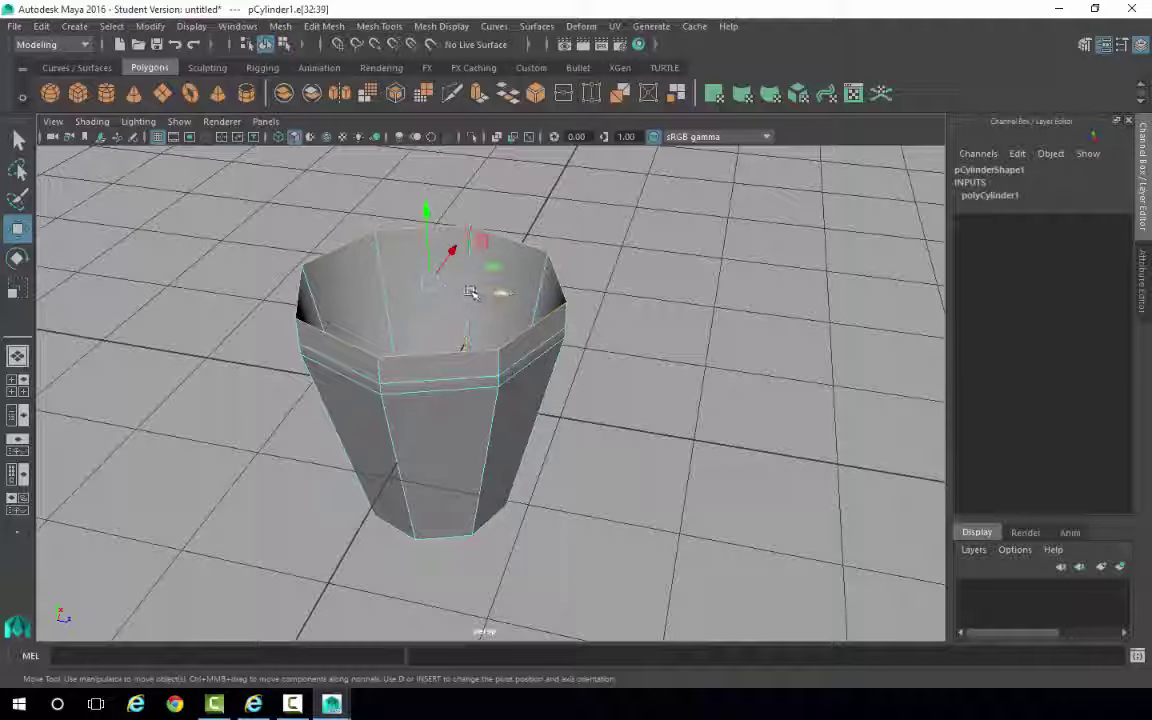
{"action": "key", "text": "r"}
{"action": "left_click_drag", "start_coordinate": [428, 283], "coordinate": [420, 284]}
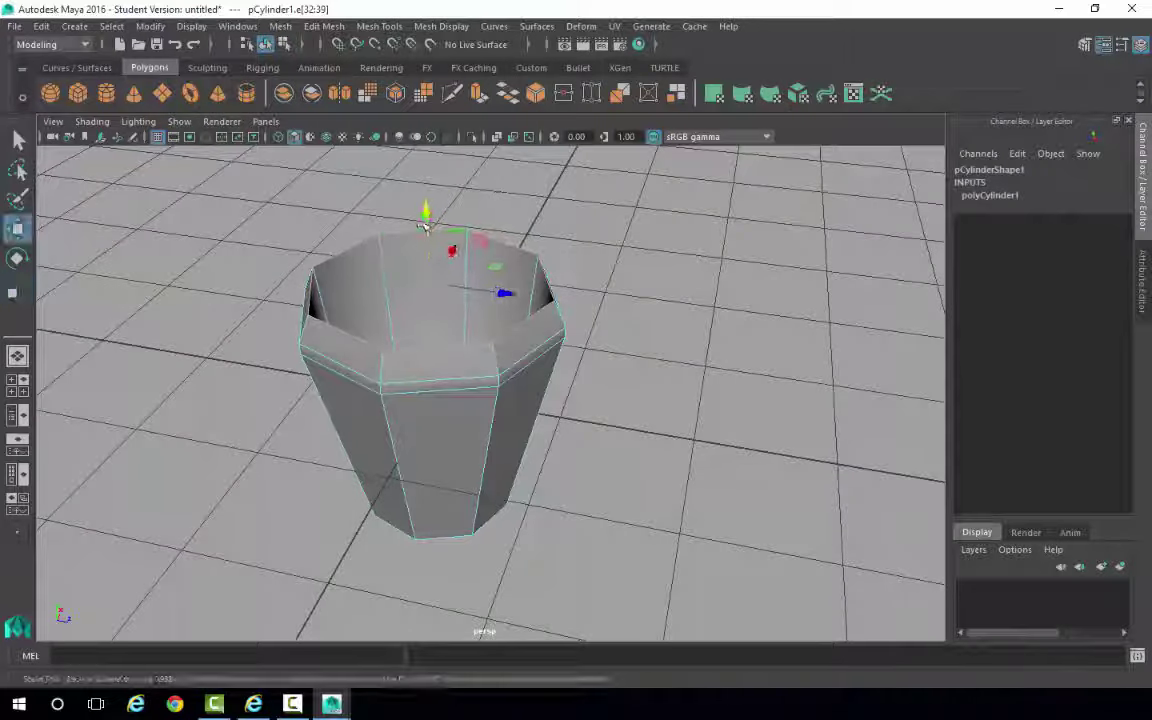
{"action": "key", "text": "w"}
{"action": "left_click_drag", "start_coordinate": [426, 211], "coordinate": [426, 239]}
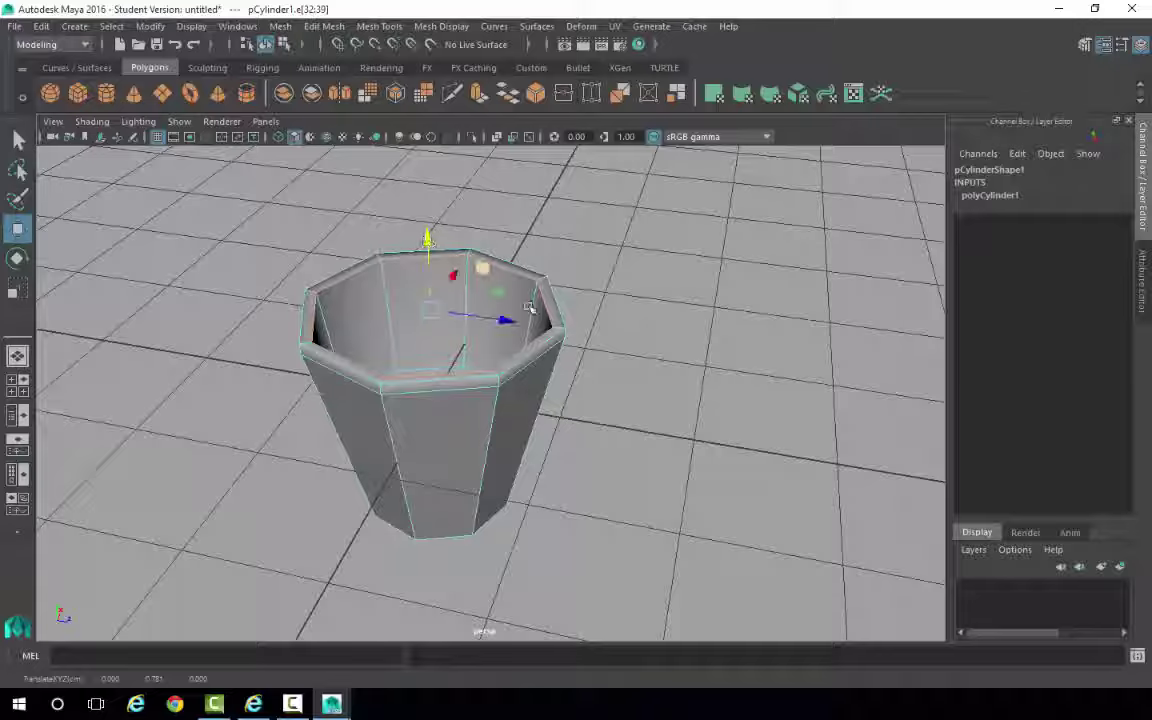
Step: Return the pot to object mode, set its Translate Y to 1, and deselect it
{"action": "left_click_drag", "start_coordinate": [530, 307], "coordinate": [434, 325], "text": "alt"}
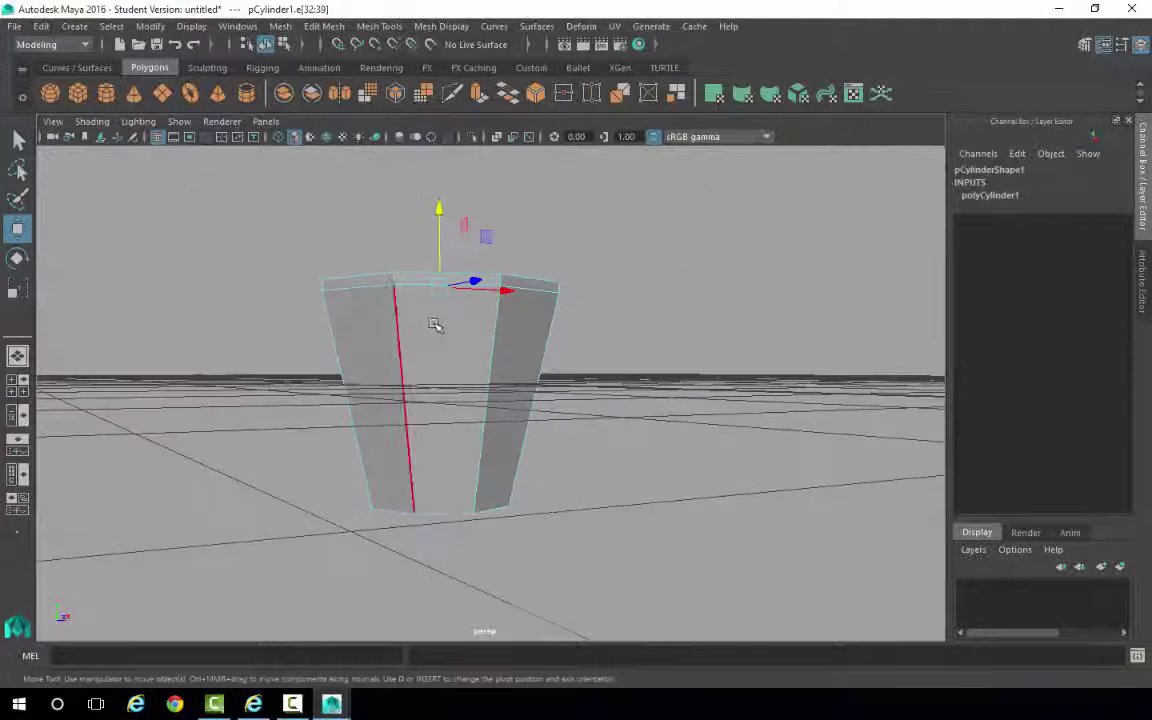
{"action": "right_click_drag", "start_coordinate": [443, 355], "coordinate": [466, 332]}
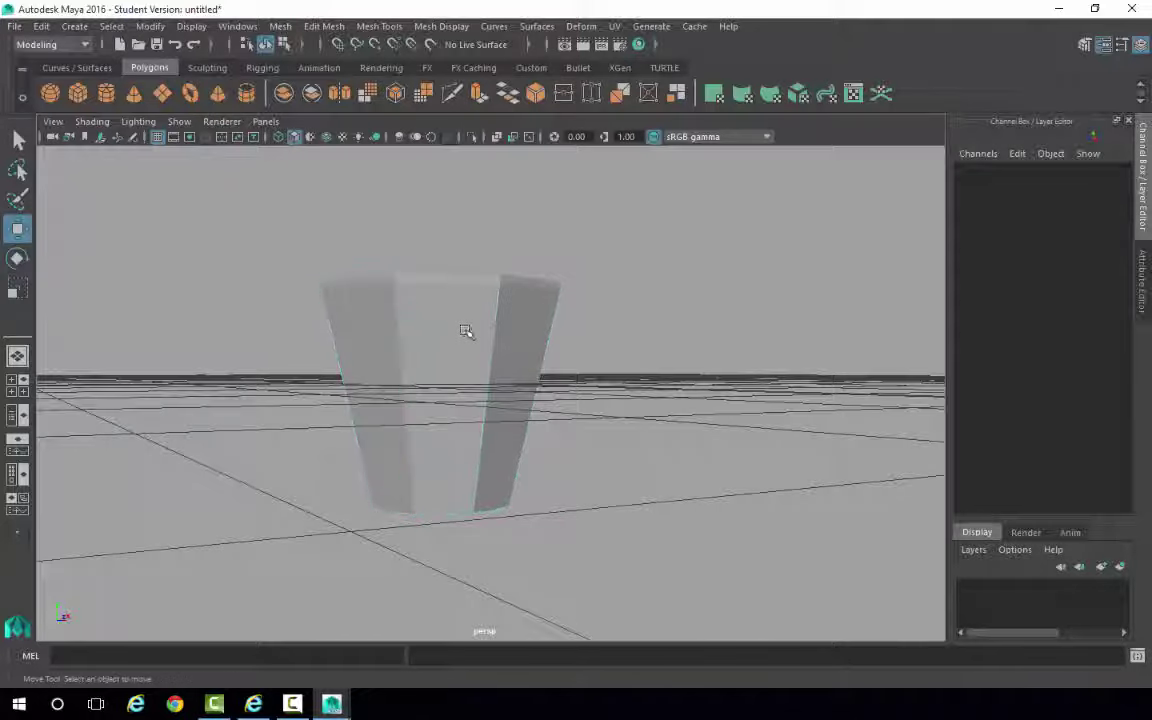
{"action": "left_click_drag", "start_coordinate": [609, 365], "coordinate": [743, 348], "text": "alt"}
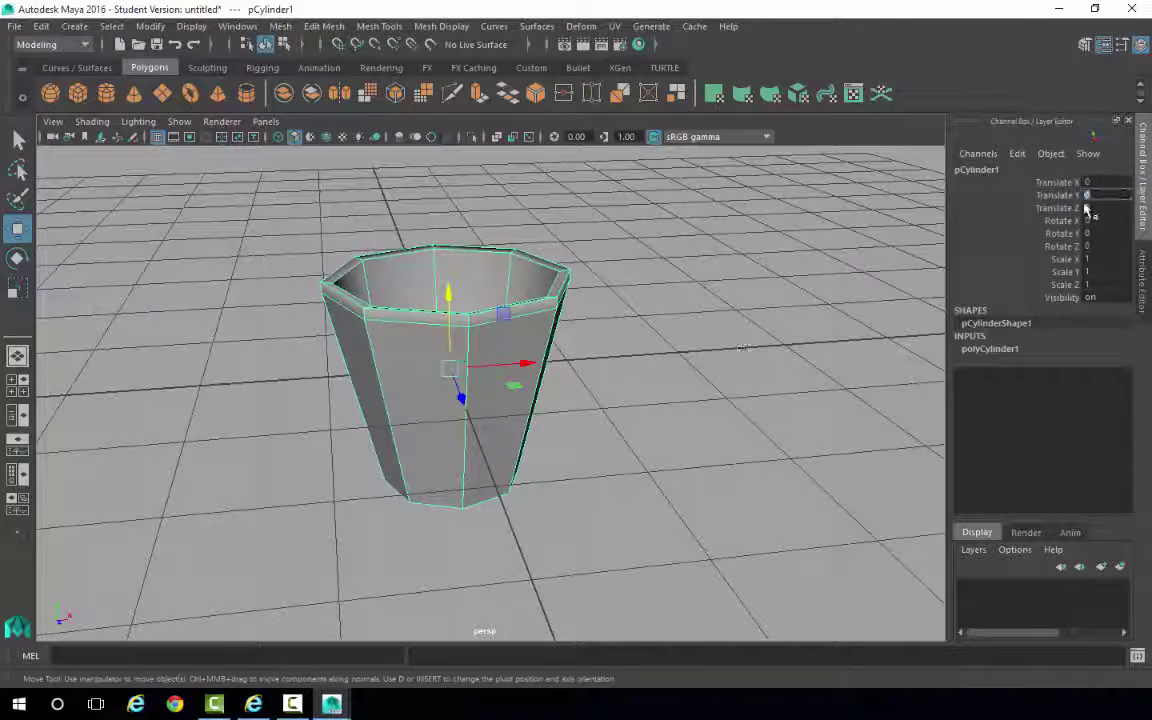
{"action": "type", "text": "1"}
{"action": "key", "text": "Return"}
{"action": "left_click_drag", "start_coordinate": [590, 424], "coordinate": [589, 394], "text": "alt"}
{"action": "left_click_drag", "start_coordinate": [562, 380], "coordinate": [388, 316], "text": "alt"}
{"action": "left_click", "coordinate": [715, 396]}
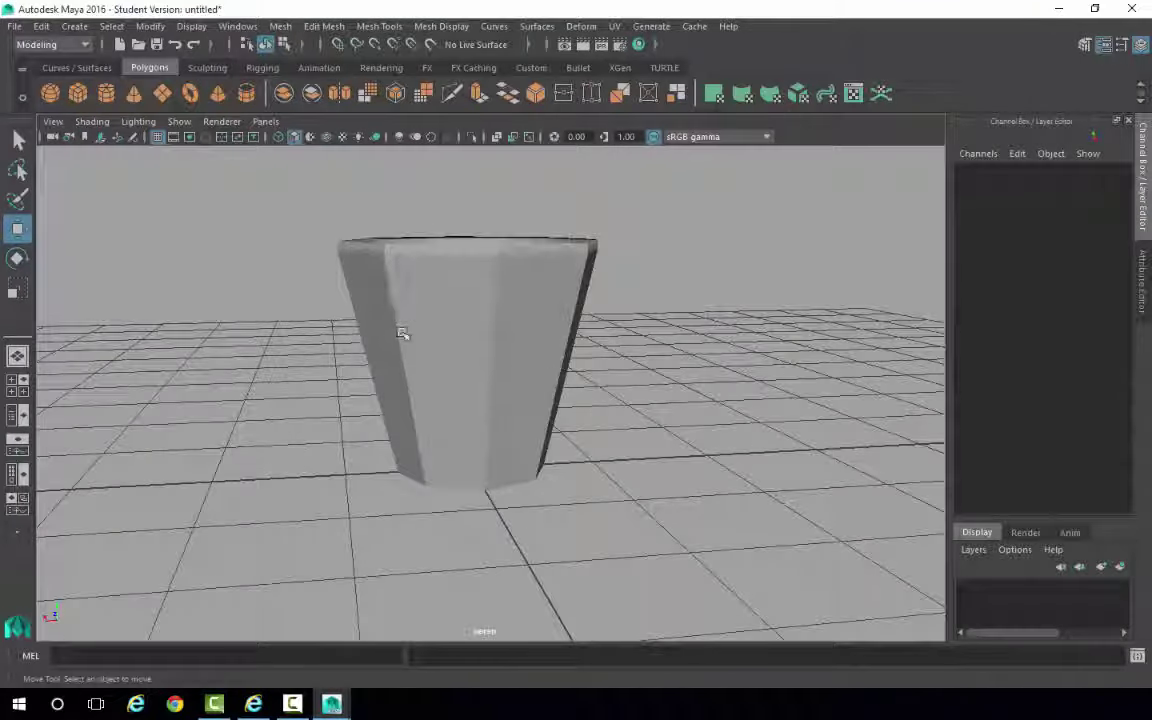
Step: Select all the vertical side edges around the pot in edge mode
{"action": "left_click_drag", "start_coordinate": [489, 331], "coordinate": [540, 368], "text": "alt"}
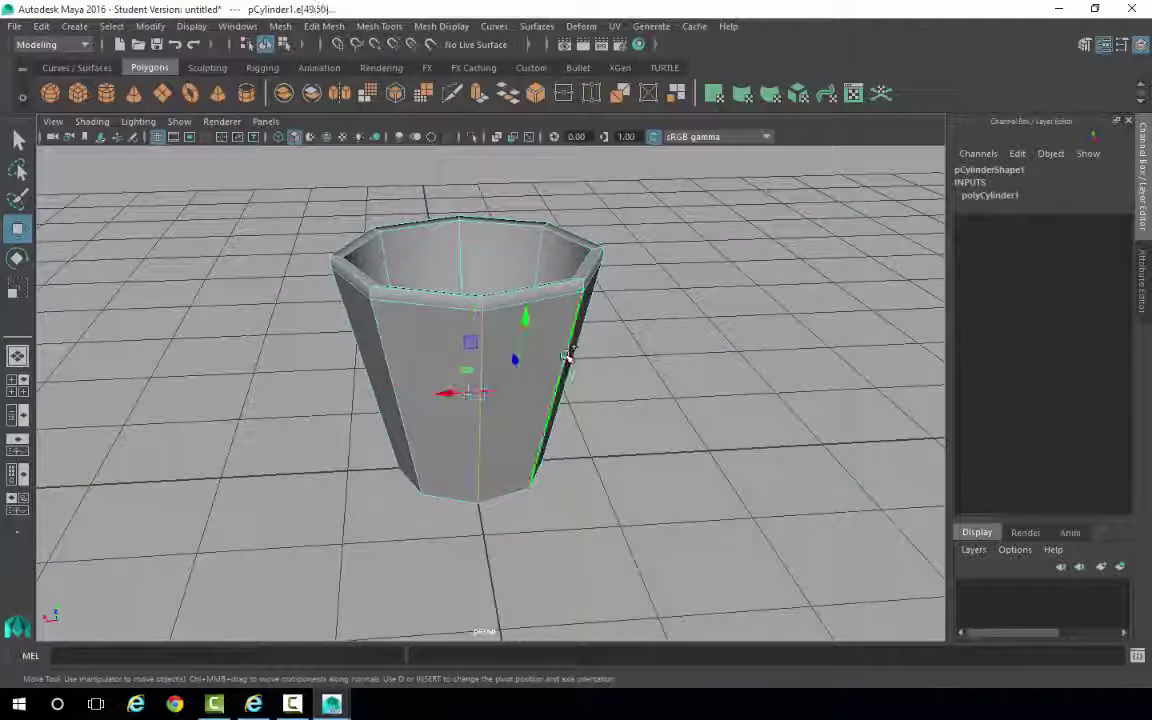
{"action": "left_click_drag", "start_coordinate": [566, 356], "coordinate": [561, 318], "text": "alt"}
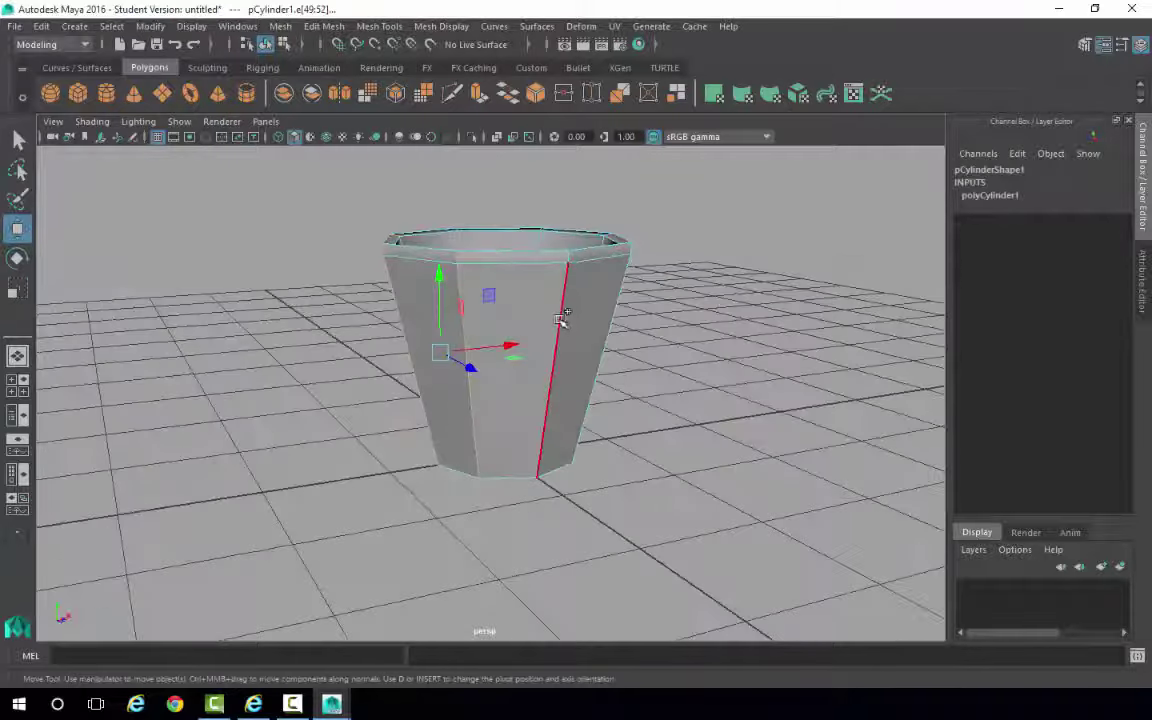
{"action": "left_click_drag", "start_coordinate": [637, 353], "coordinate": [545, 345], "text": "alt"}
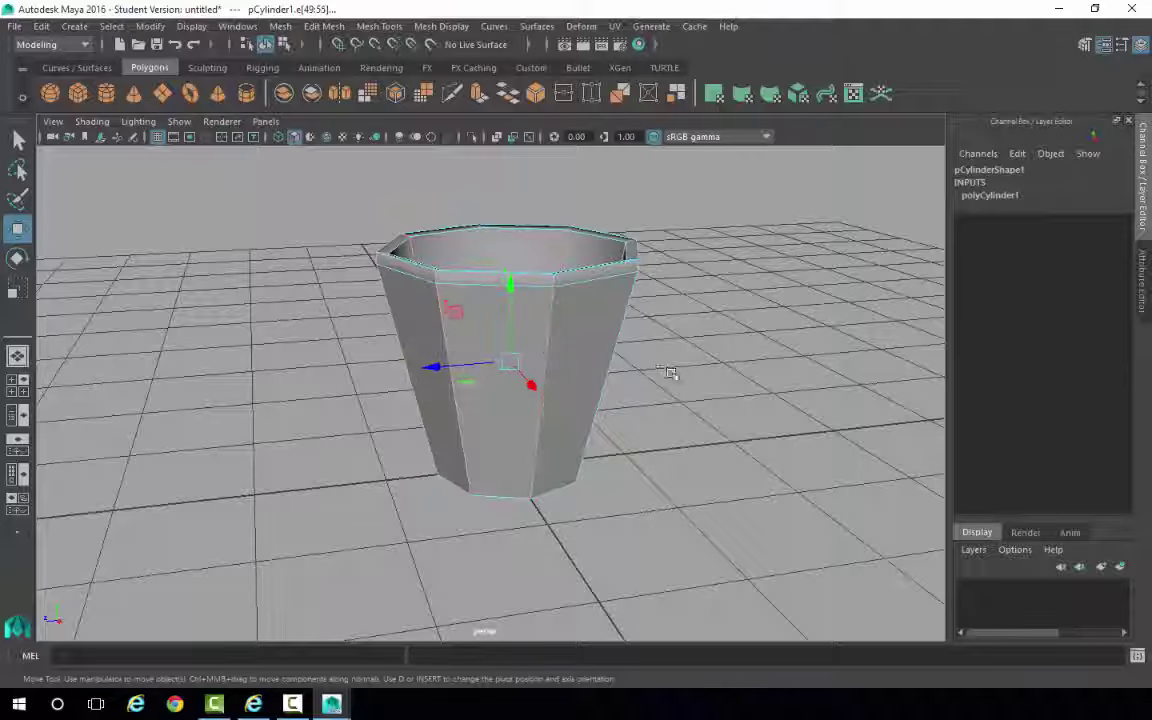
{"action": "left_click_drag", "start_coordinate": [674, 378], "coordinate": [733, 362], "text": "alt"}
{"action": "left_click", "coordinate": [540, 330]}
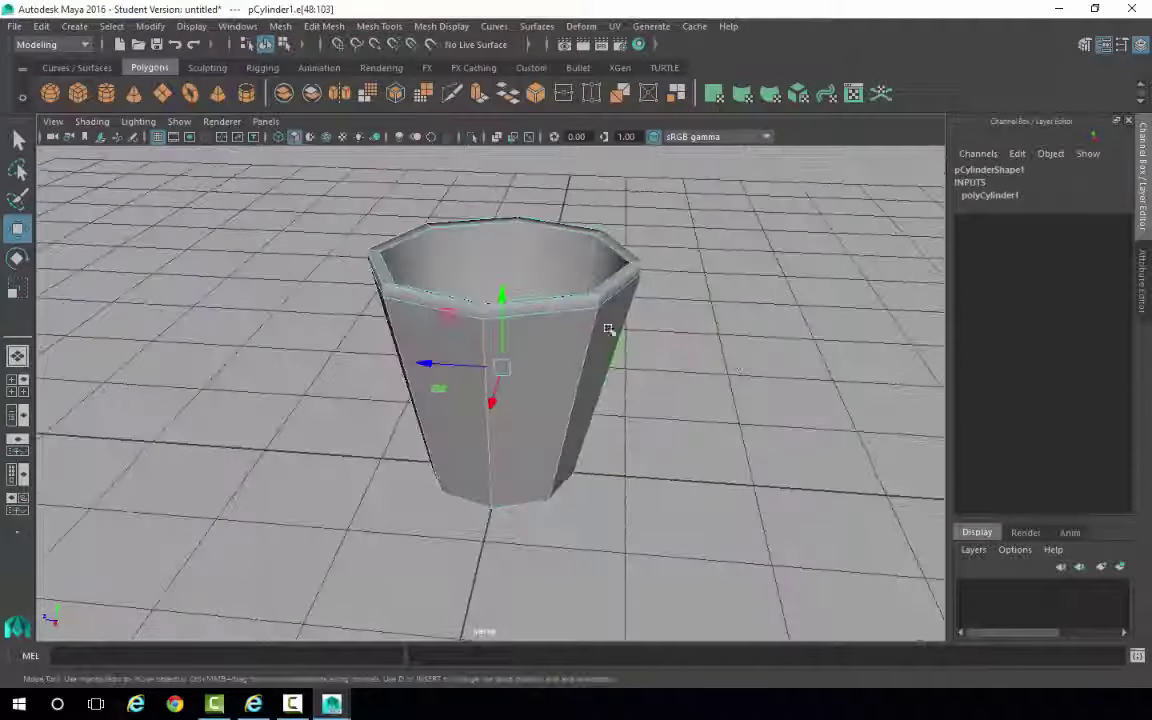
Step: Try softening the selected vertical edges, and undo the change
{"action": "right_click", "coordinate": [566, 312], "text": "shift"}
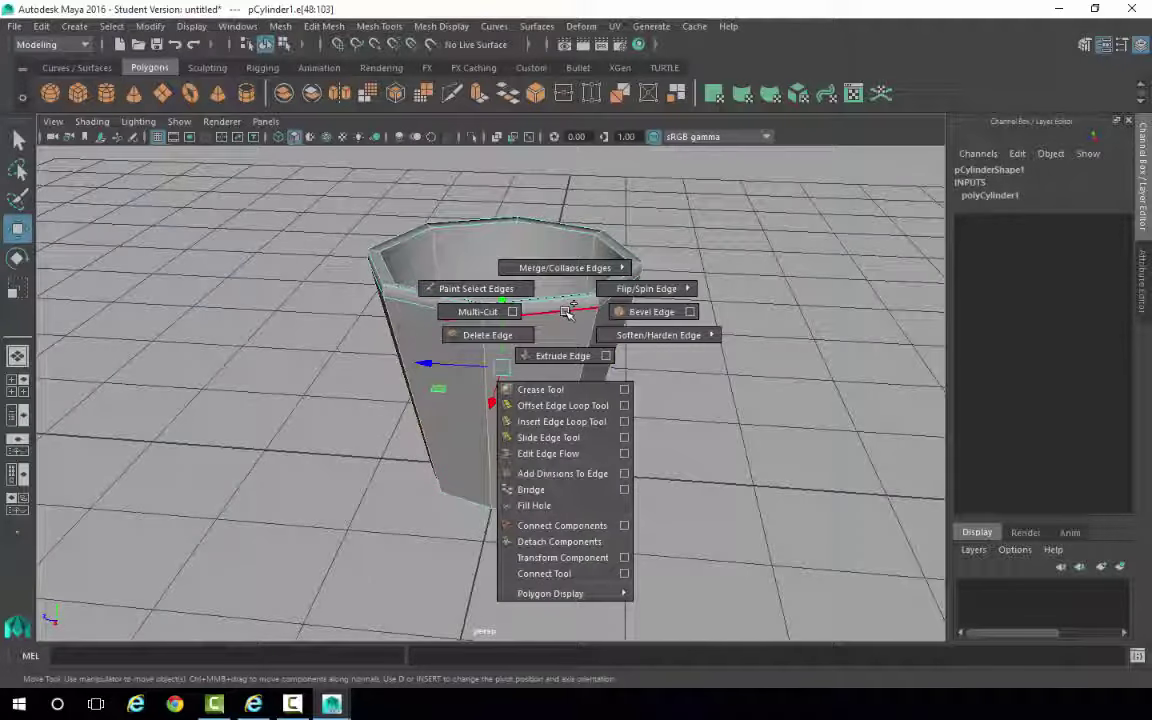
{"action": "mouse_move", "coordinate": [645, 338]}
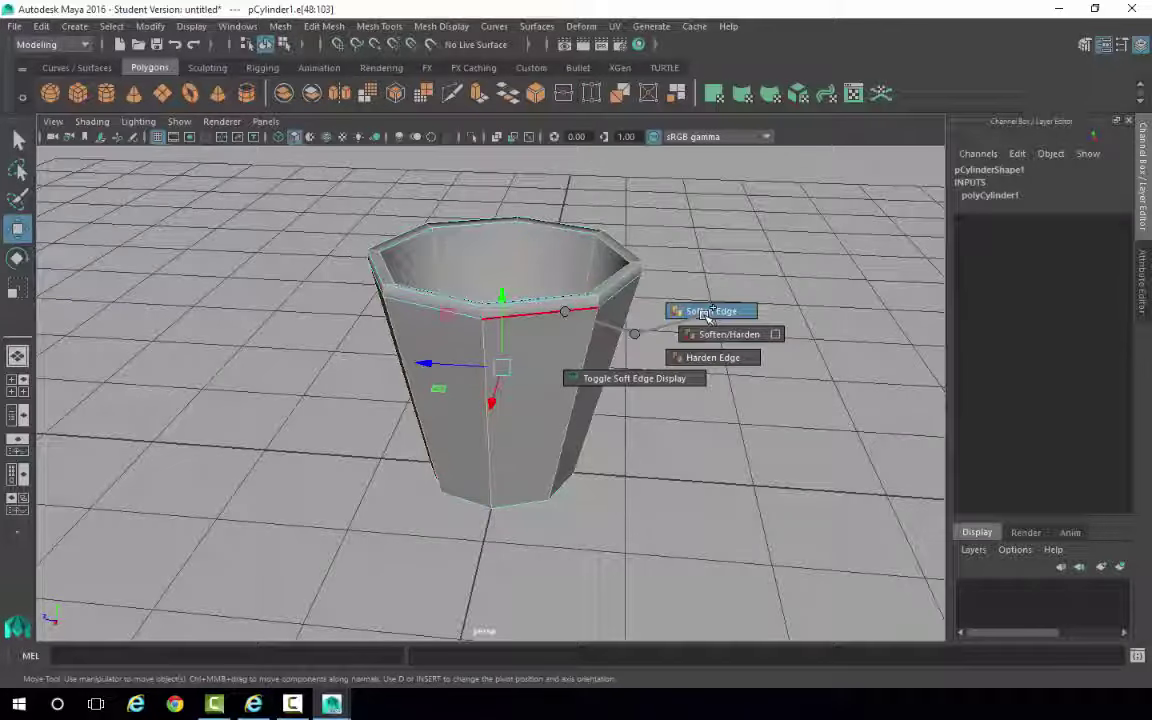
{"action": "right_click_drag", "start_coordinate": [571, 315], "coordinate": [560, 310], "text": "shift"}
{"action": "key", "text": "ctrl+z"}
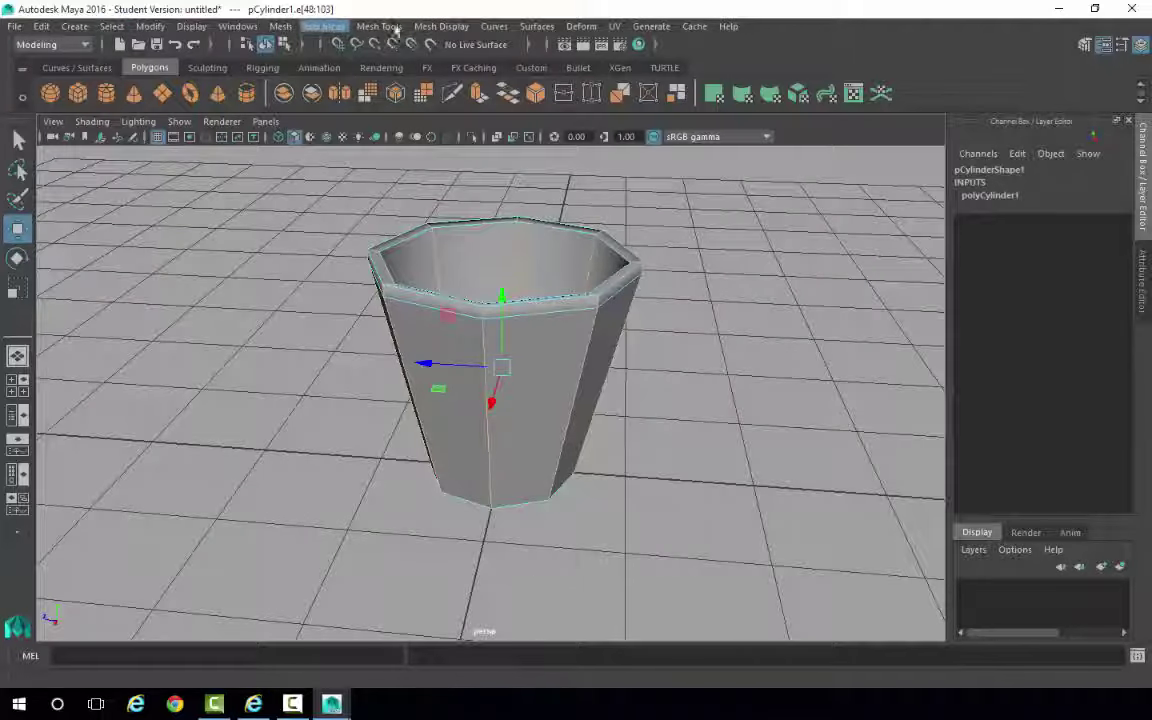
Step: Apply Soften Edge to the selected vertical edges and clear the selection
{"action": "left_click", "coordinate": [440, 27]}
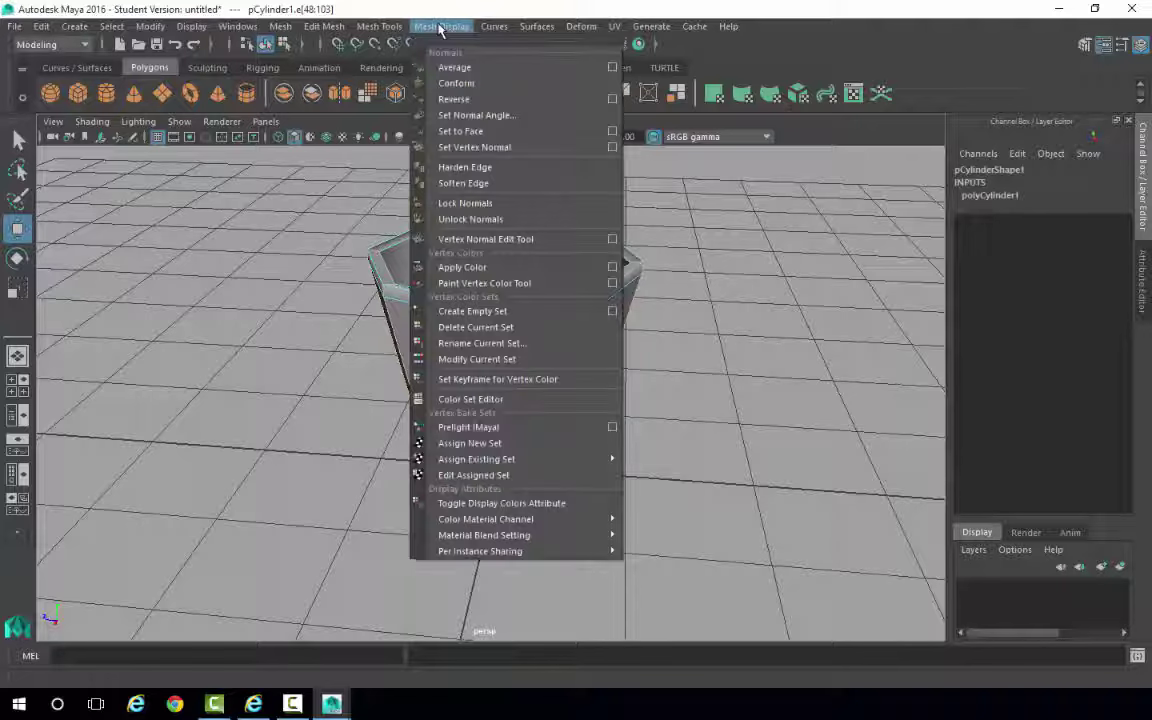
{"action": "left_click", "coordinate": [462, 187]}
{"action": "left_click", "coordinate": [688, 267]}
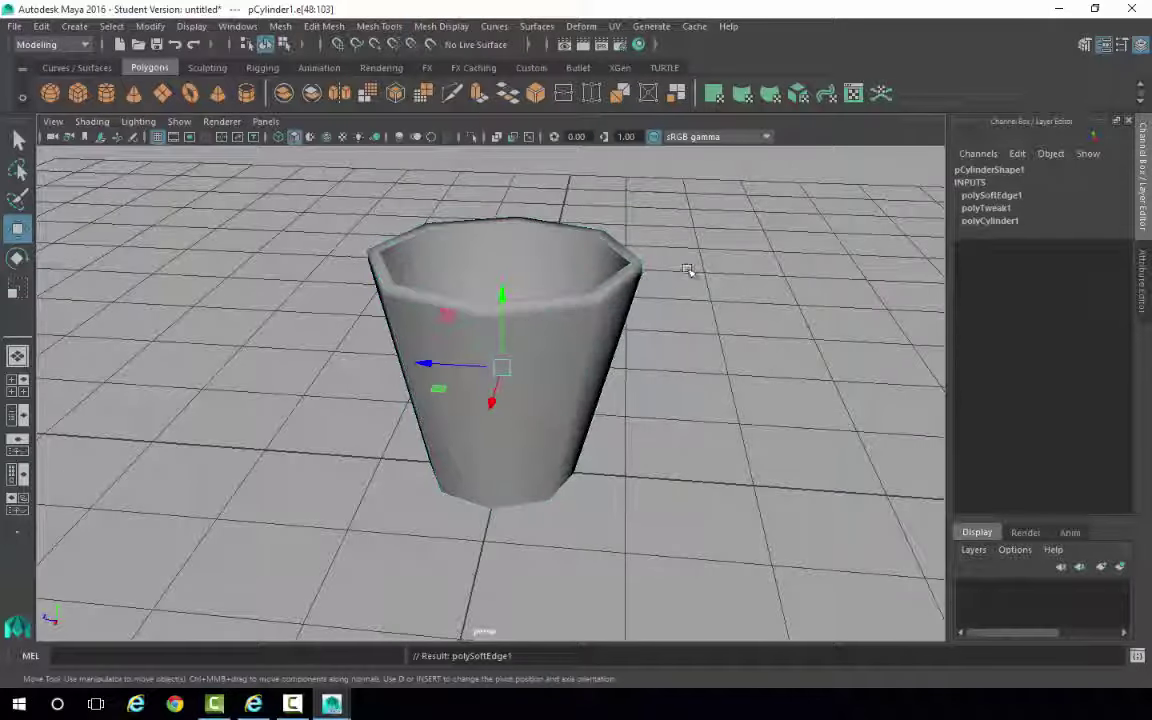
{"action": "left_click_drag", "start_coordinate": [676, 382], "coordinate": [607, 325], "text": "alt"}
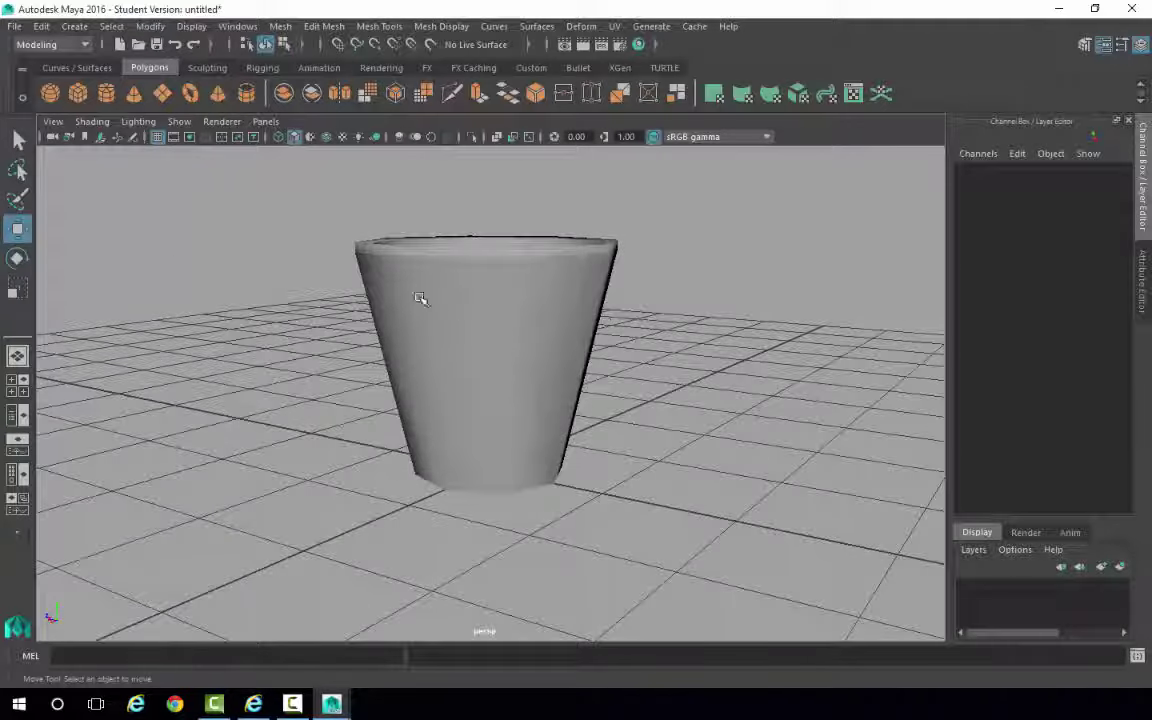
{"action": "left_click_drag", "start_coordinate": [420, 298], "coordinate": [581, 342], "text": "alt"}
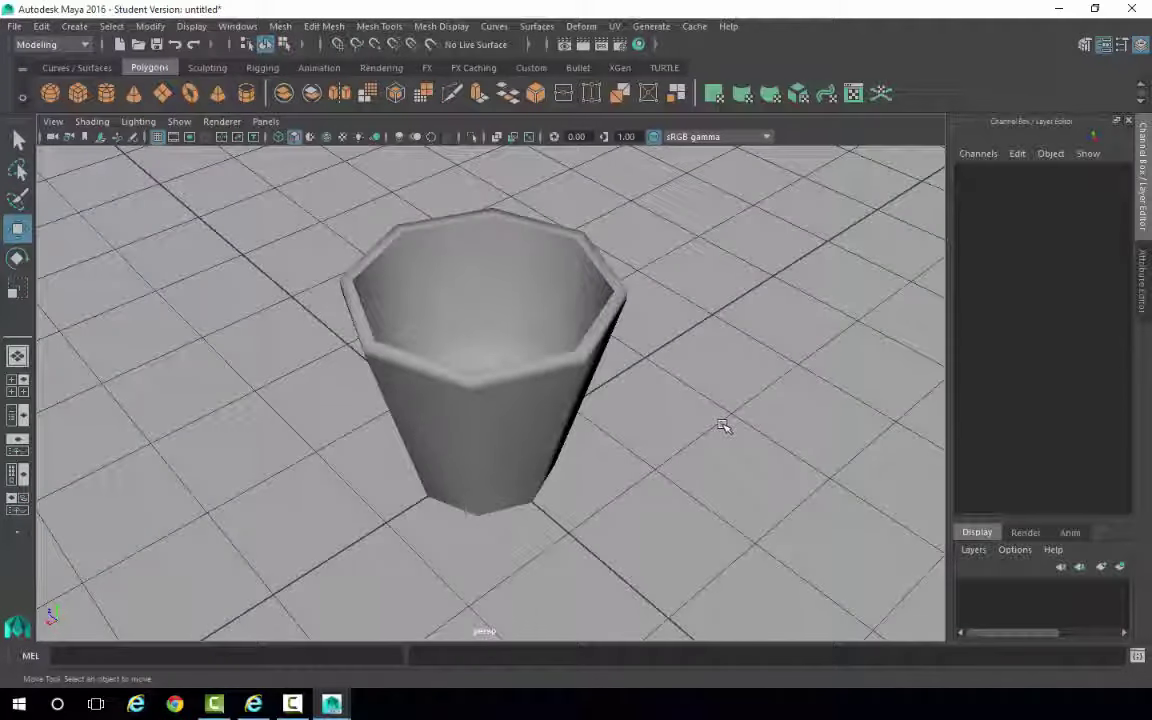
Step: Select the edge loop around the pot's inner floor in edge mode, apply Harden Edge to it, and clear the selection
{"action": "left_click_drag", "start_coordinate": [676, 442], "coordinate": [493, 274], "text": "alt"}
{"action": "left_click", "coordinate": [472, 325]}
{"action": "left_click_drag", "start_coordinate": [472, 325], "coordinate": [514, 347], "text": "alt"}
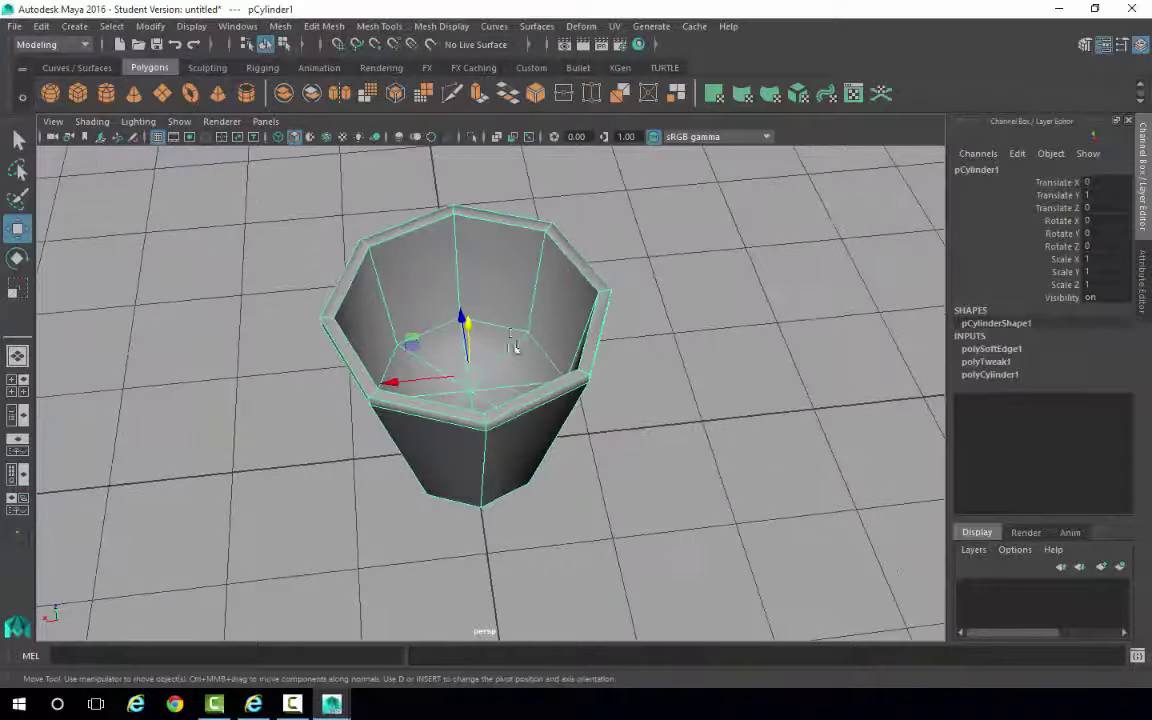
{"action": "right_click_drag", "start_coordinate": [514, 332], "coordinate": [510, 220]}
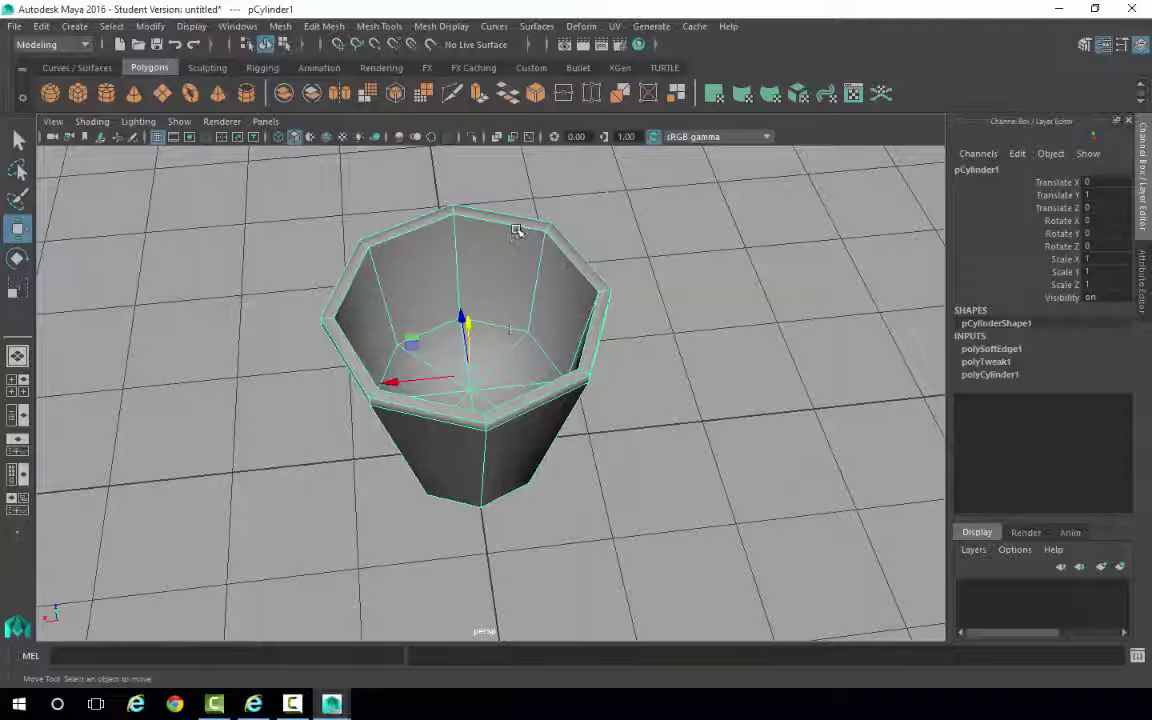
{"action": "left_click", "coordinate": [492, 326]}
{"action": "double_click", "coordinate": [493, 325]}
{"action": "left_click_drag", "start_coordinate": [638, 305], "coordinate": [646, 376], "text": "alt"}
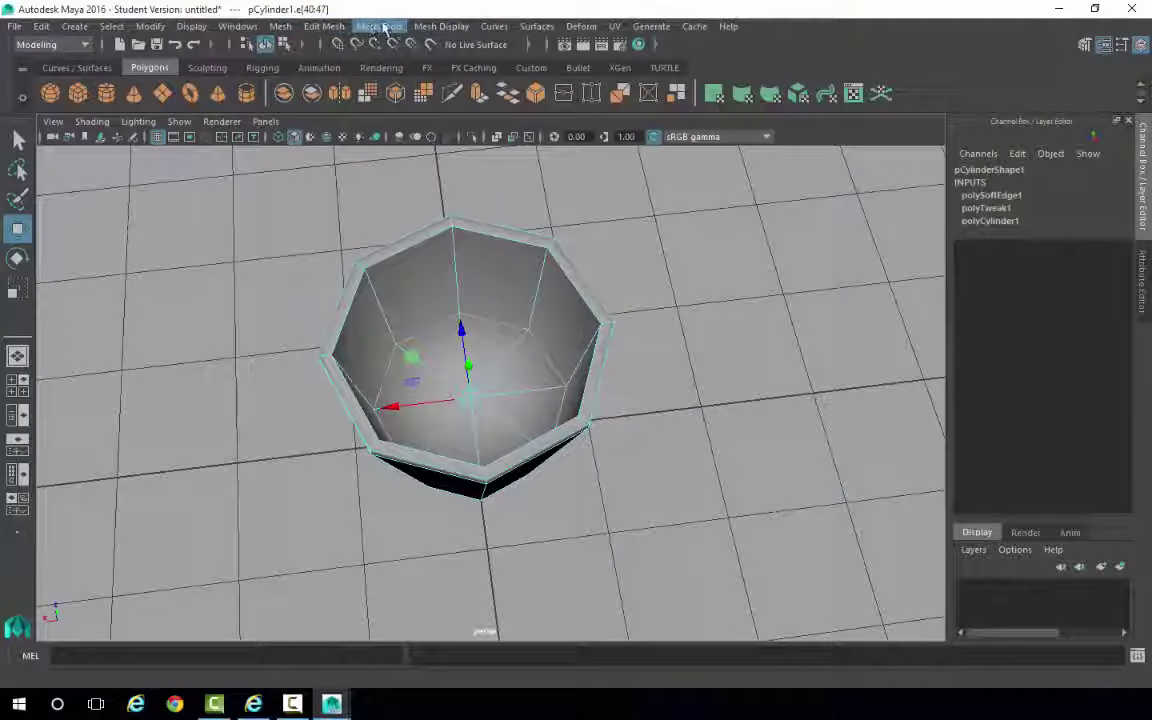
{"action": "left_click", "coordinate": [440, 26]}
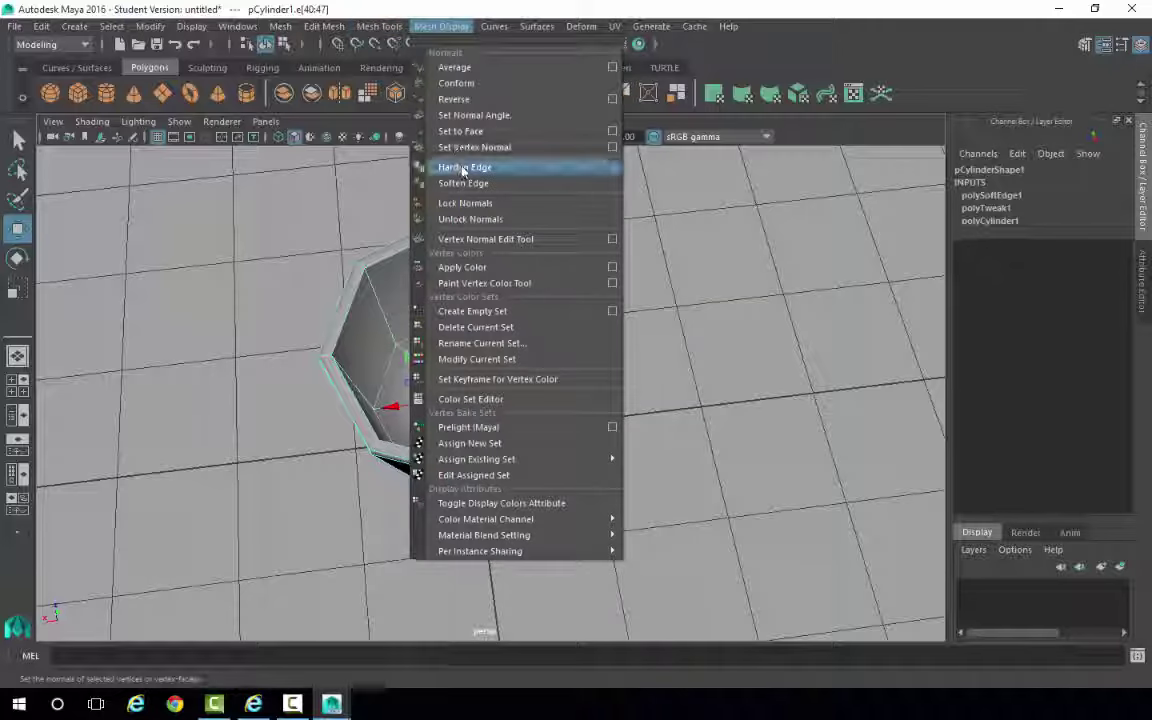
{"action": "left_click", "coordinate": [462, 170]}
{"action": "left_click", "coordinate": [681, 380]}
{"action": "mouse_move", "coordinate": [681, 380]}
{"action": "left_mouse_down", "text": "alt"}
{"action": "mouse_move", "coordinate": [663, 368]}
{"action": "mouse_move", "coordinate": [681, 360]}
{"action": "left_mouse_up", "text": "alt"}
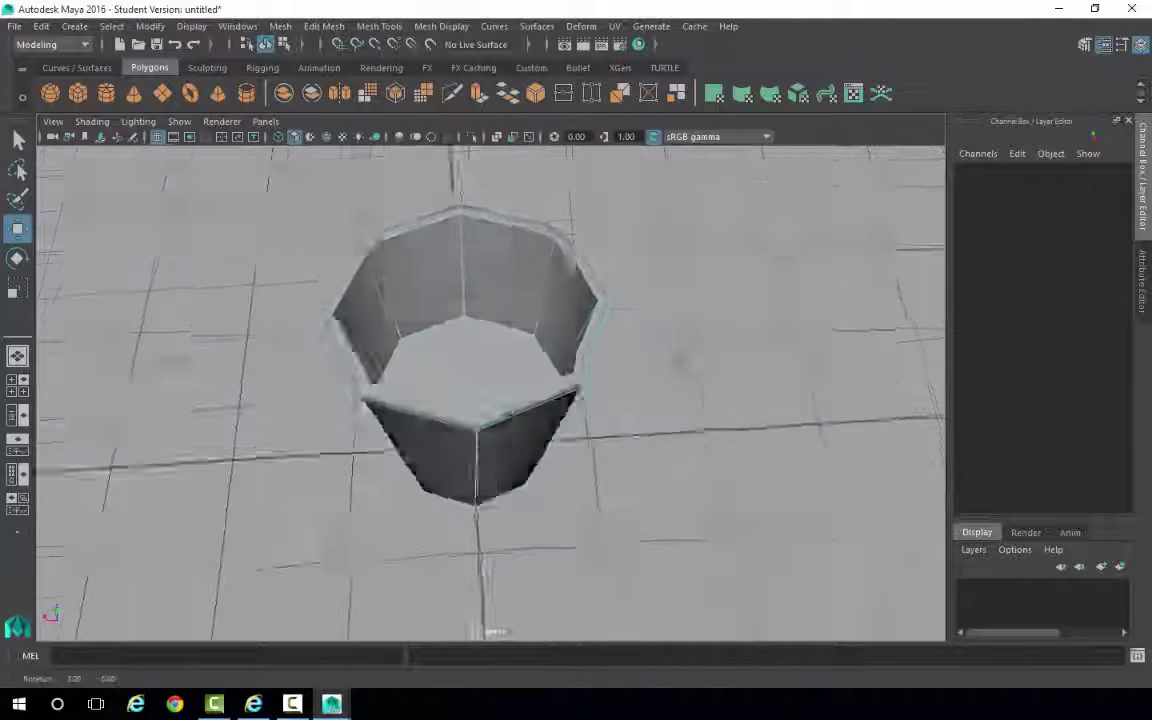